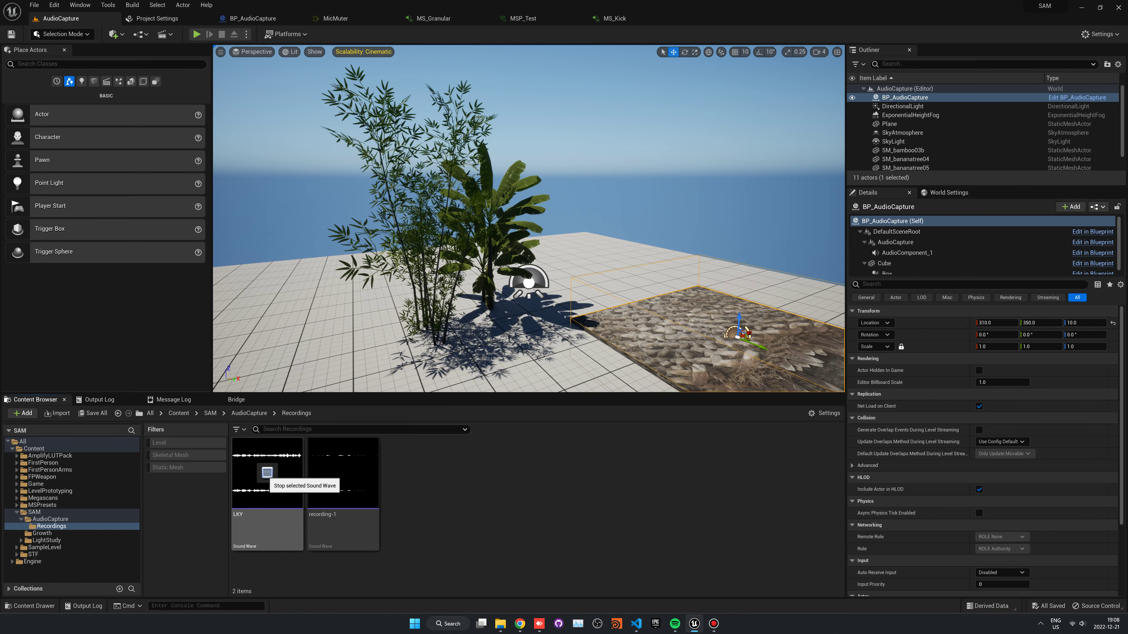
# Stop the preview of the LKY sound wave in the Recordings folder.
pyautogui.click(267, 472)
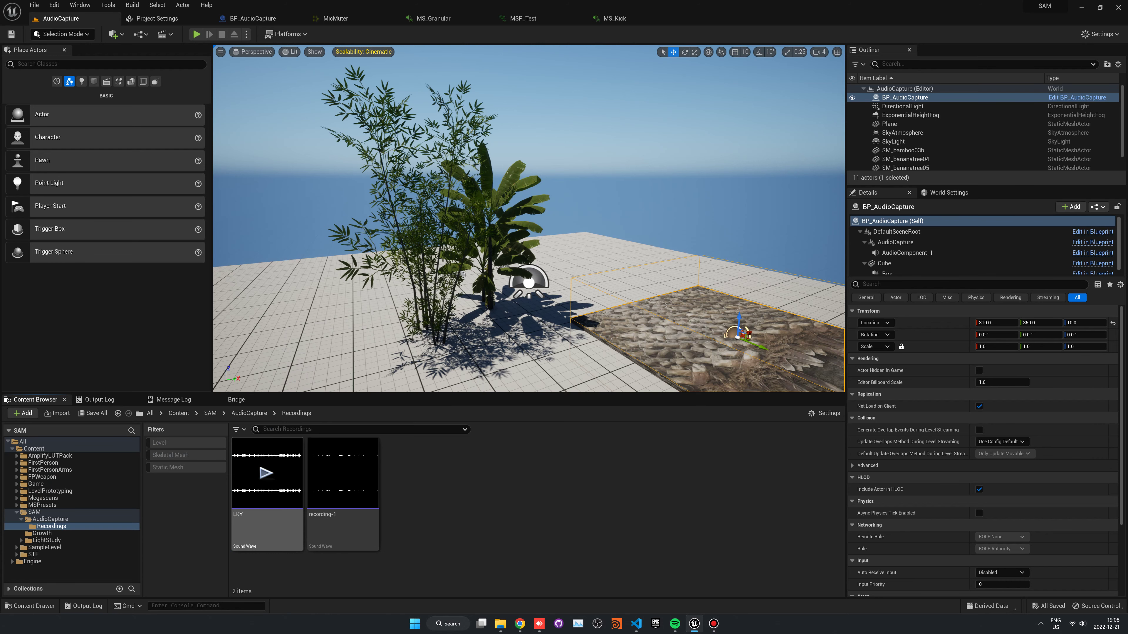
# Switch to MS_Granular, start it playing, and survey its delay, filter, mixer and input nodes.
pyautogui.click(433, 18)
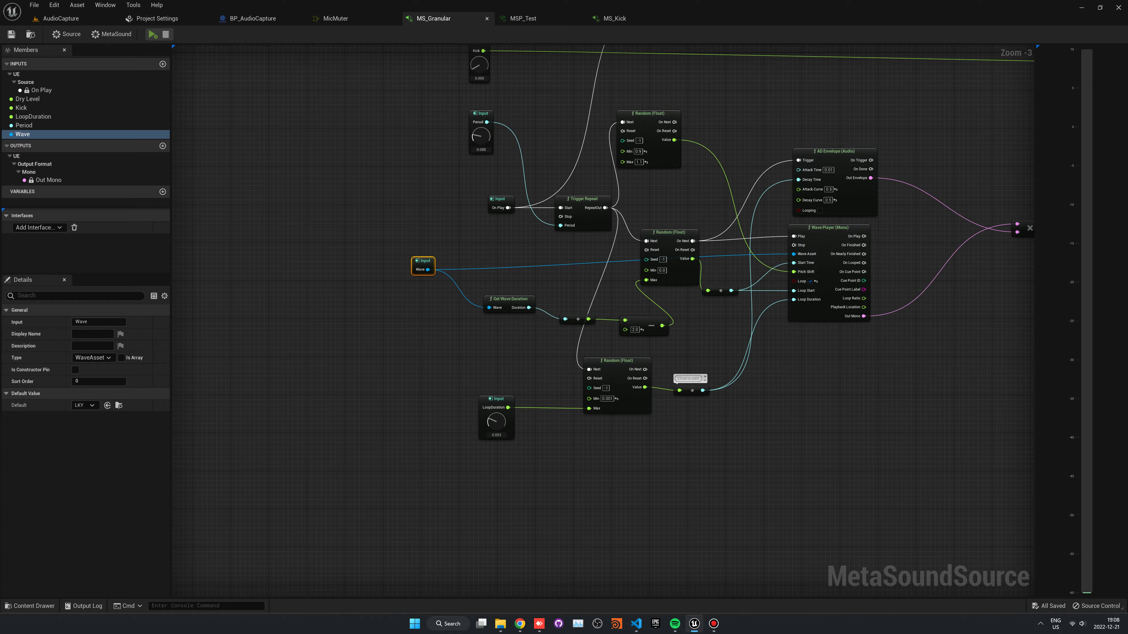
pyautogui.moveTo(390, 255); pyautogui.dragTo(351, 291, button='right')
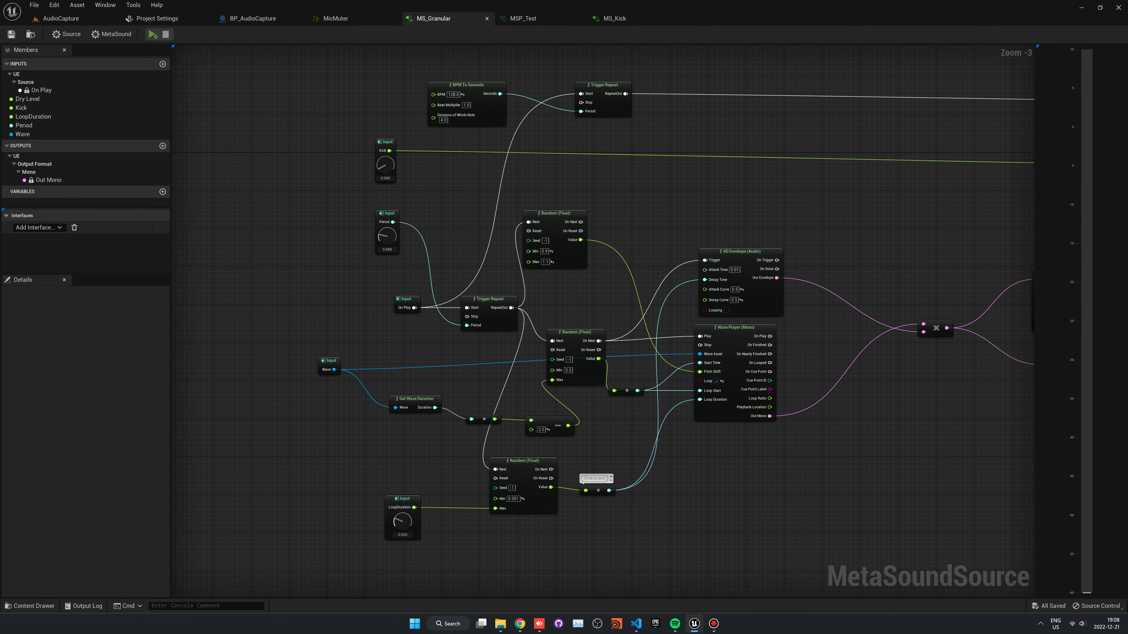
pyautogui.press('space')
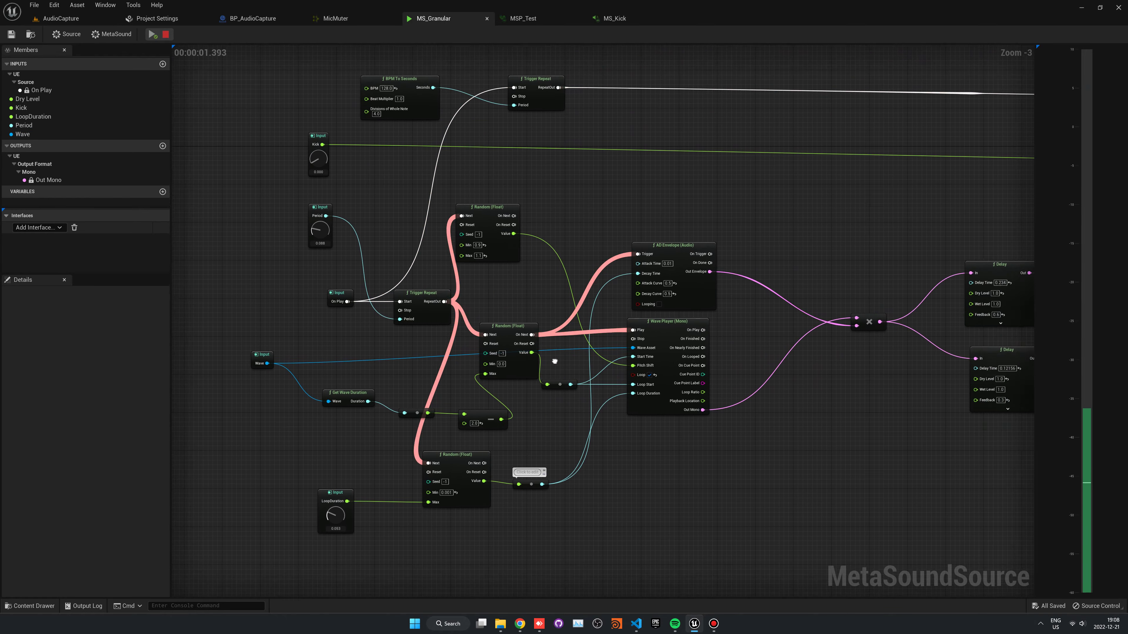
pyautogui.scroll(-1, 289, 312)
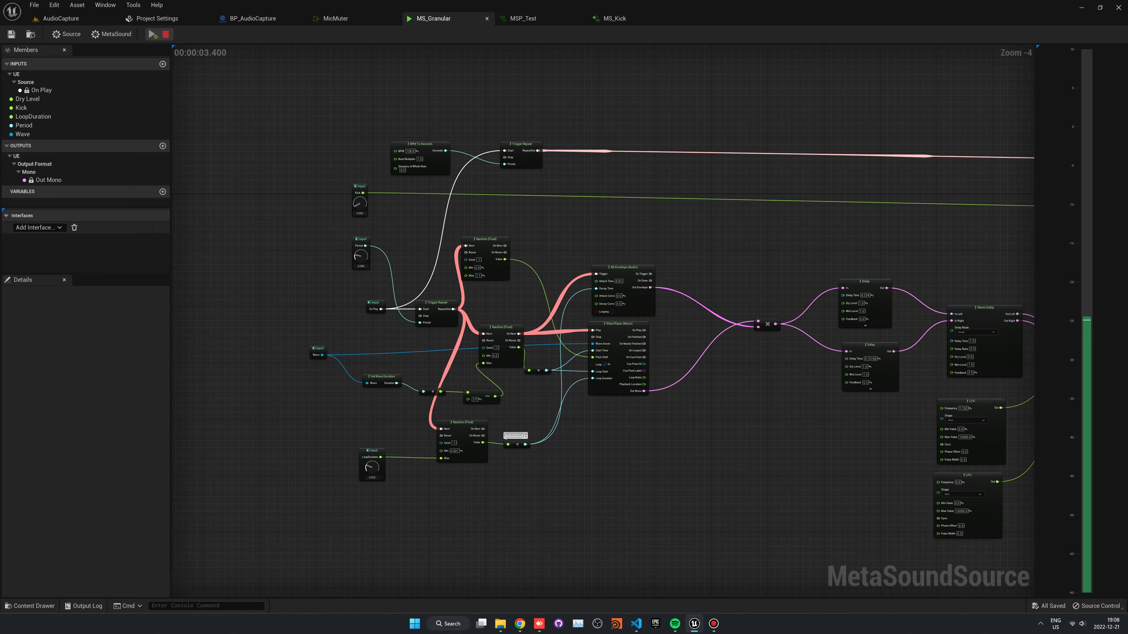
pyautogui.moveTo(684, 400); pyautogui.dragTo(329, 357, button='right')
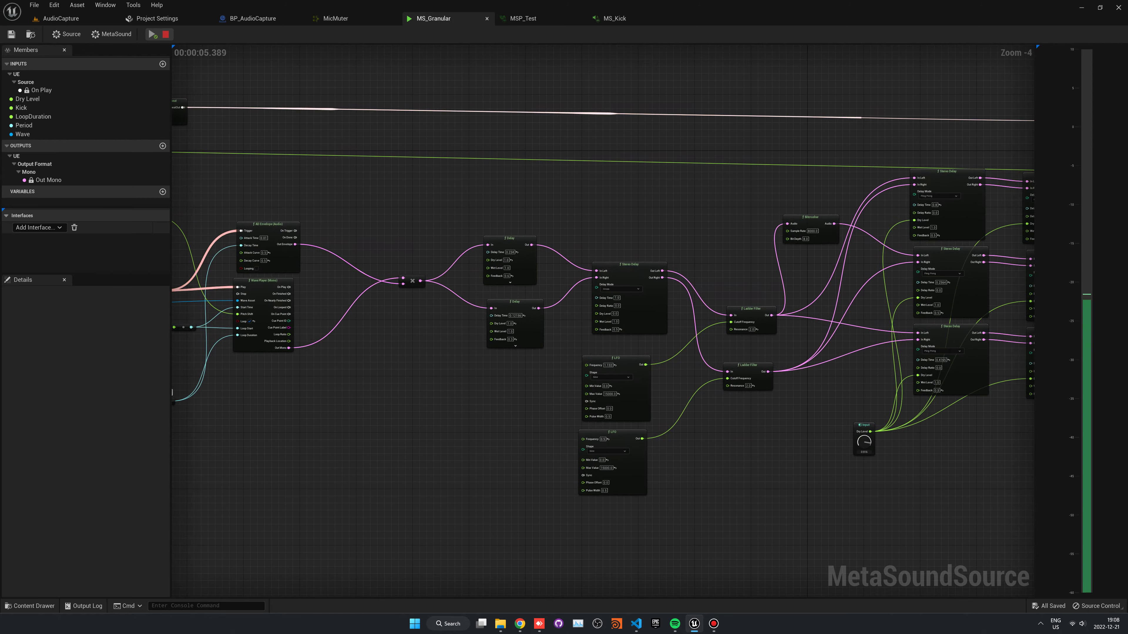
pyautogui.moveTo(750, 395)
pyautogui.mouseDown(button='right')
pyautogui.moveTo(402, 385)
pyautogui.moveTo(692, 377)
pyautogui.mouseUp(button='right')
pyautogui.moveTo(403, 395); pyautogui.dragTo(538, 398, button='right')
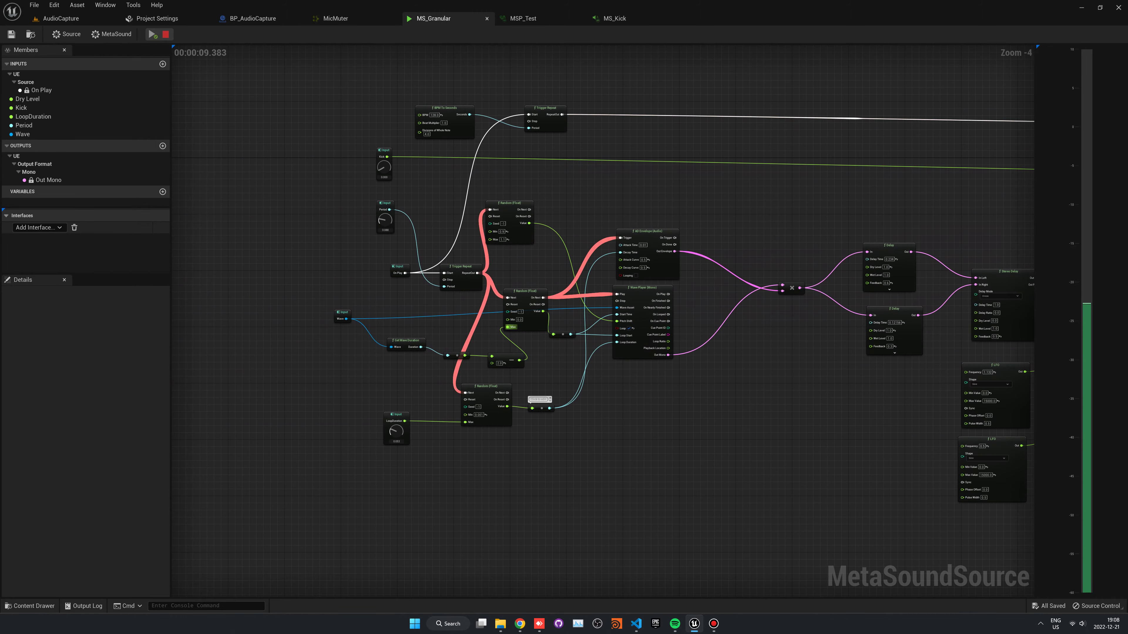
pyautogui.scroll(2, 397, 306)
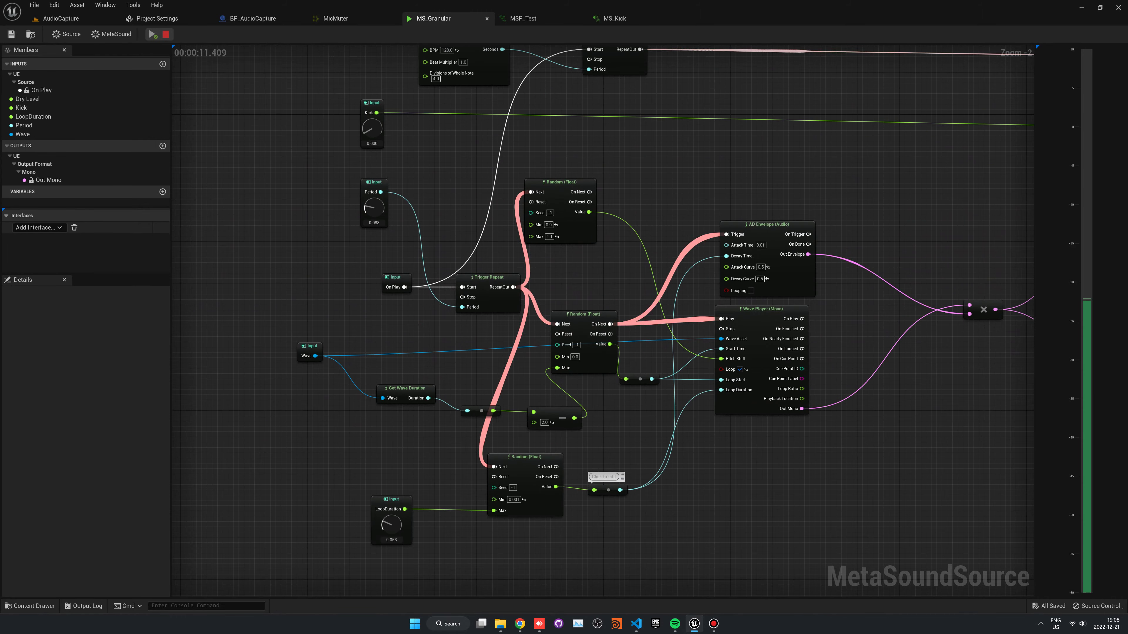
# Adjust LoopDuration (0.200, then 0.175) and Period (0.226, then 0.340) while nudging Kick up.
pyautogui.scroll(1, 397, 306)
pyautogui.moveTo(405, 528); pyautogui.dragTo(405, 511)
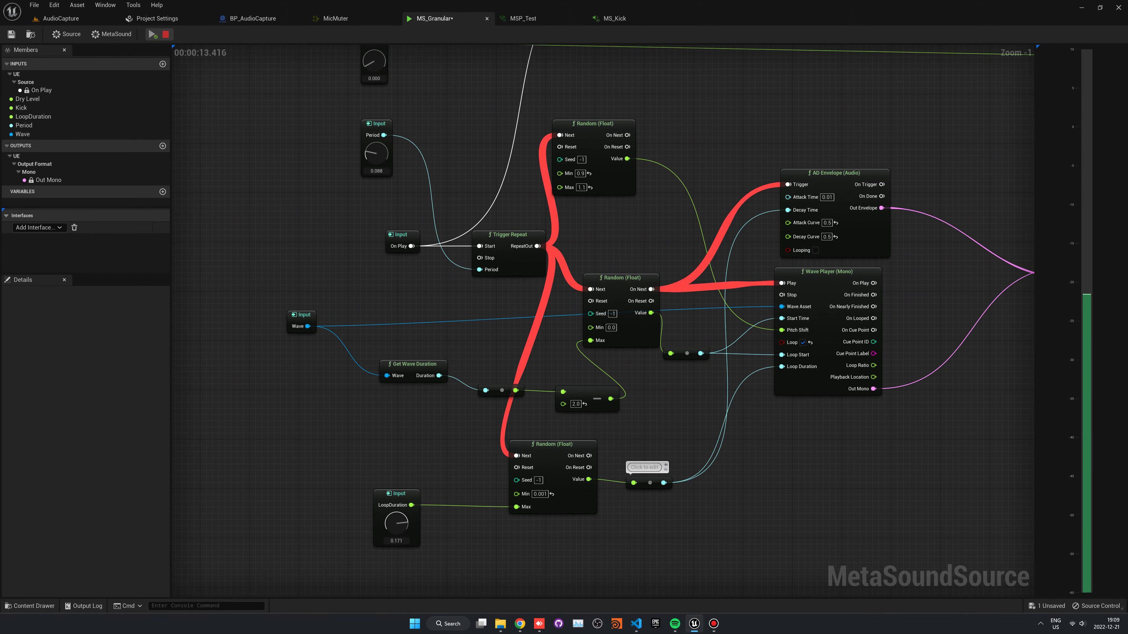
pyautogui.moveTo(376, 153); pyautogui.dragTo(382, 111)
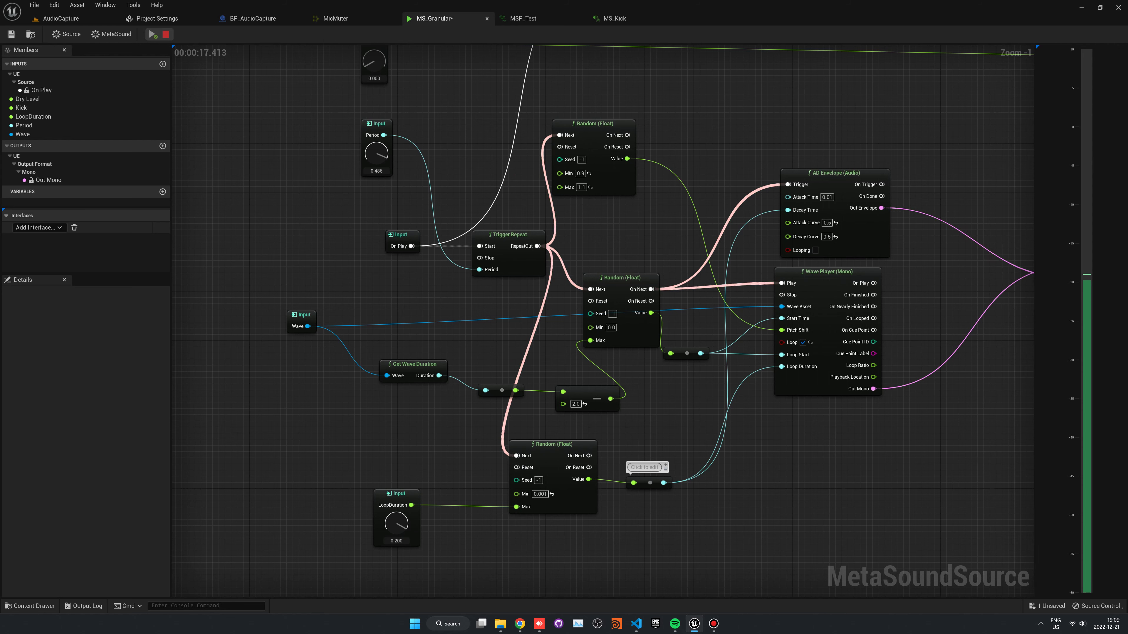
pyautogui.moveTo(383, 111); pyautogui.dragTo(378, 158, button='right')
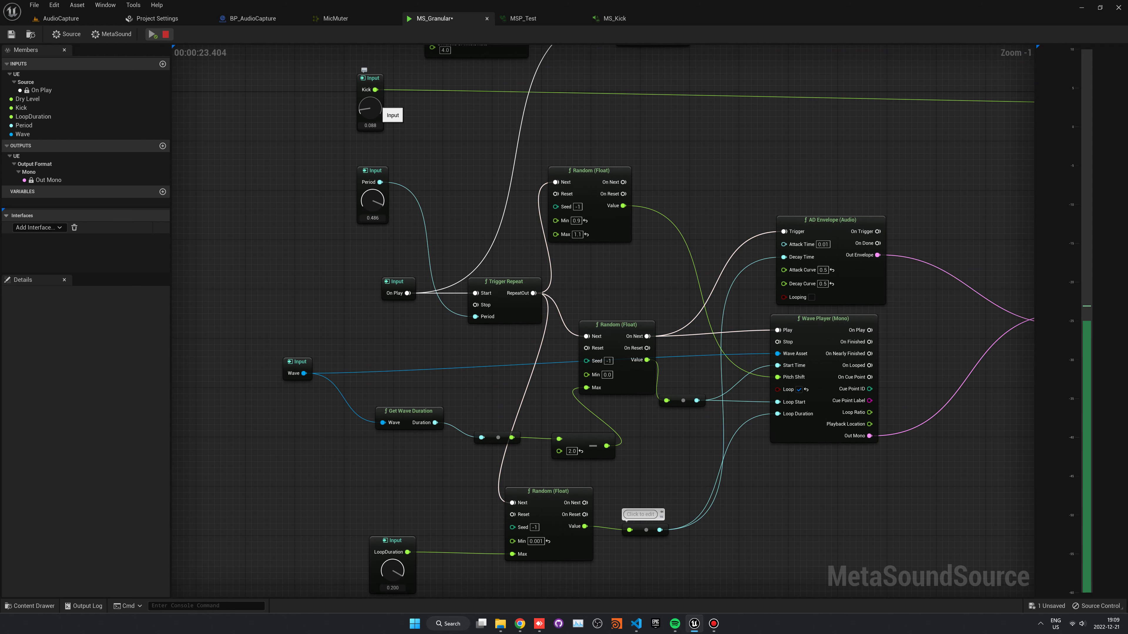
pyautogui.moveTo(370, 108); pyautogui.dragTo(370, 103)
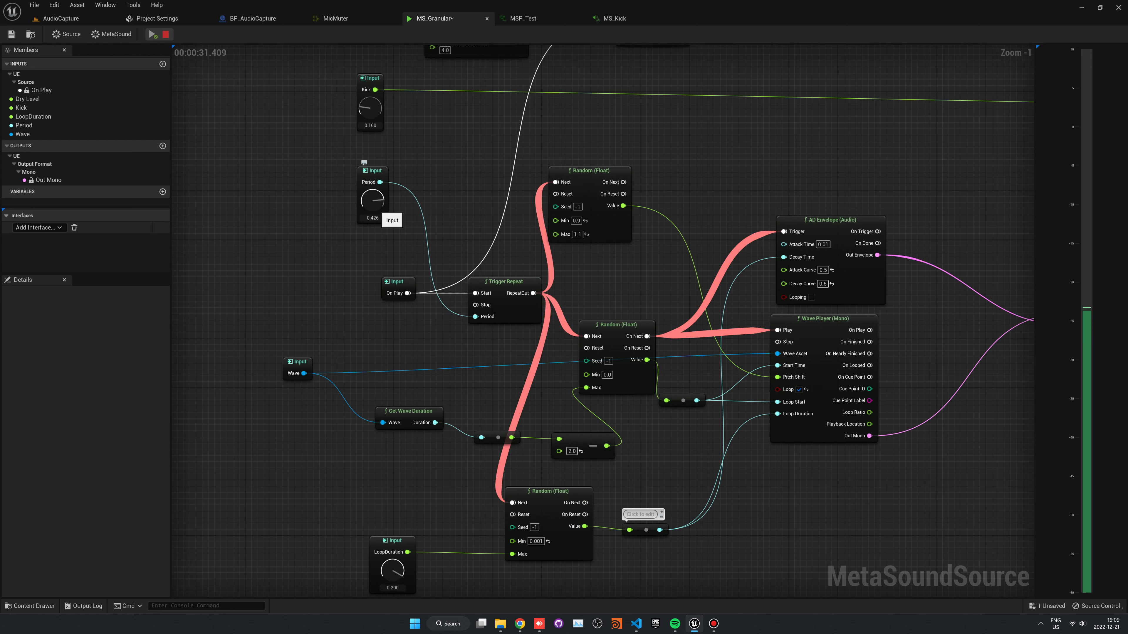
pyautogui.moveTo(377, 218); pyautogui.dragTo(380, 222)
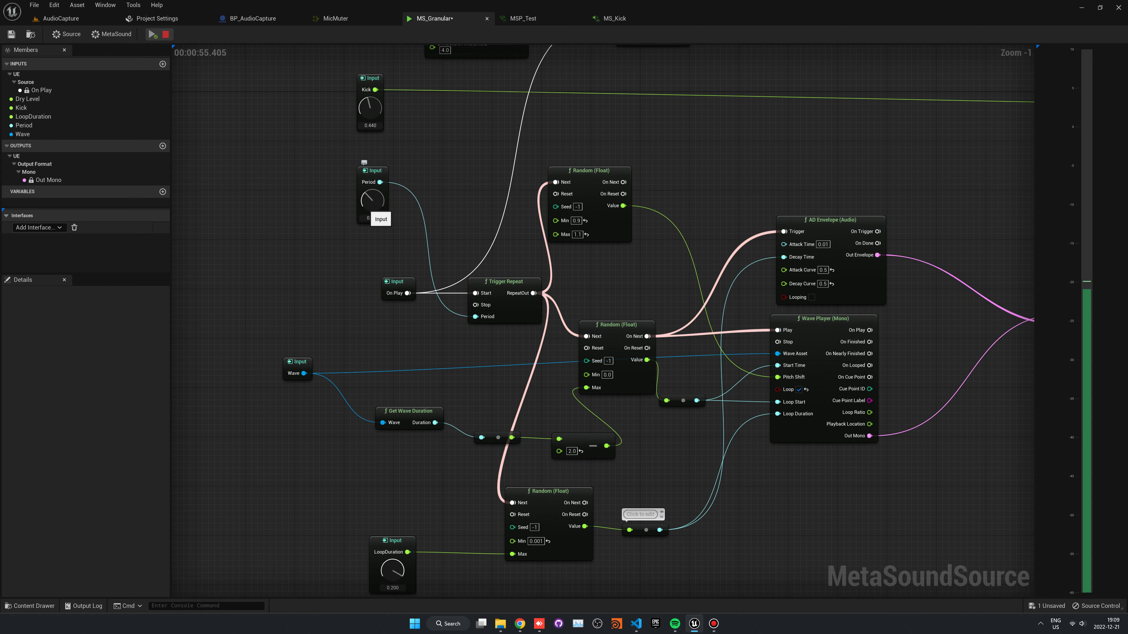
pyautogui.moveTo(392, 570); pyautogui.dragTo(392, 575)
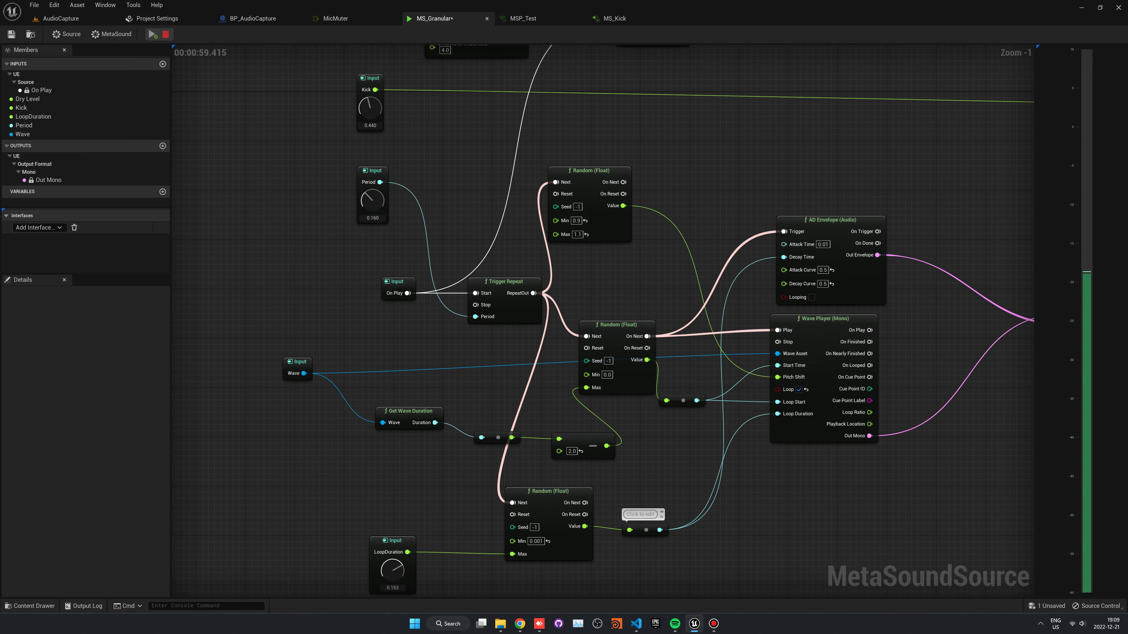
# Push the Kick input up to 1.000, then move toward the stereo delays and MS_Kick.
pyautogui.moveTo(372, 111); pyautogui.dragTo(372, 140, button='right')
pyautogui.moveTo(372, 139); pyautogui.dragTo(372, 135)
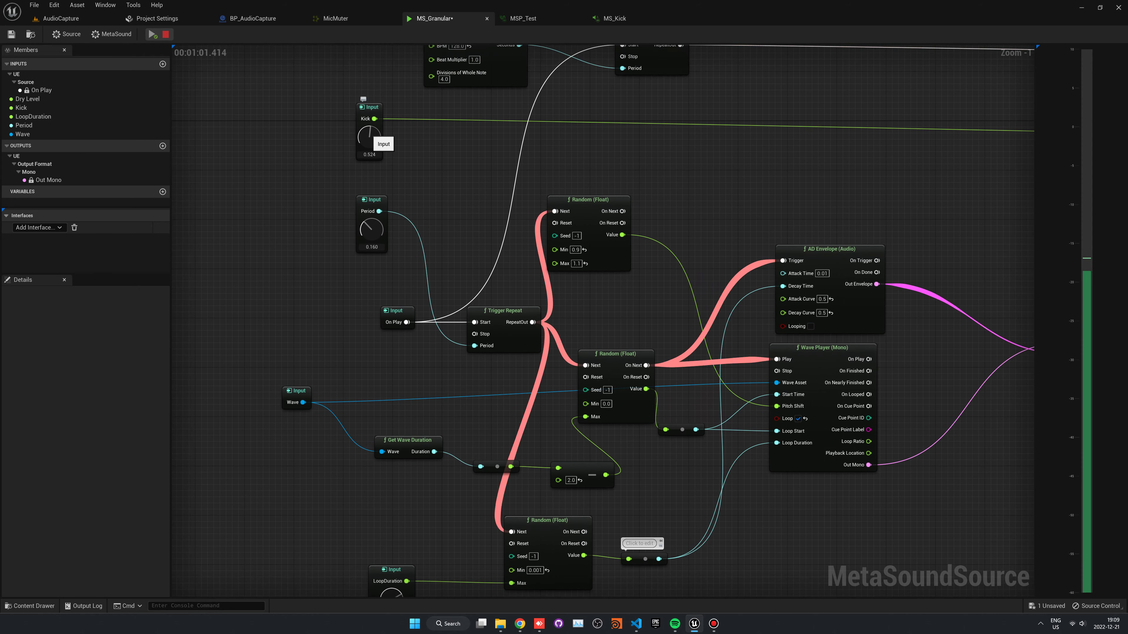
pyautogui.moveTo(372, 140); pyautogui.dragTo(372, 107)
pyautogui.moveTo(372, 107); pyautogui.dragTo(337, 167, button='right')
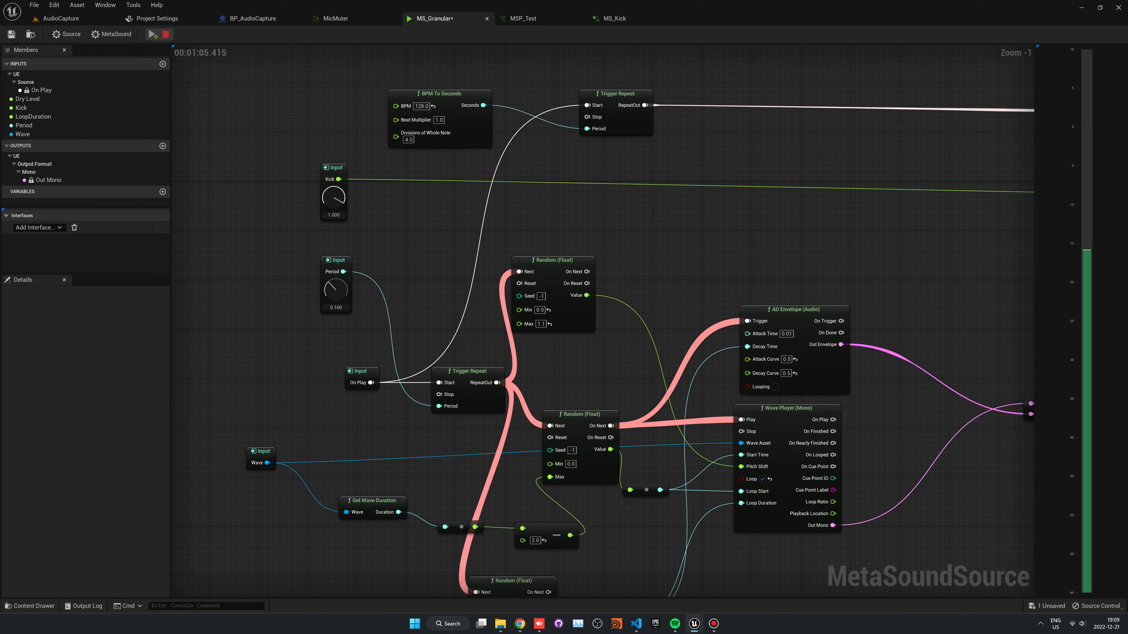
pyautogui.moveTo(743, 200)
pyautogui.mouseDown(button='right')
pyautogui.moveTo(341, 203)
pyautogui.moveTo(147, 238)
pyautogui.mouseUp(button='right')
pyautogui.moveTo(710, 222); pyautogui.dragTo(399, 248, button='right')
pyautogui.moveTo(711, 222); pyautogui.dragTo(444, 240, button='right')
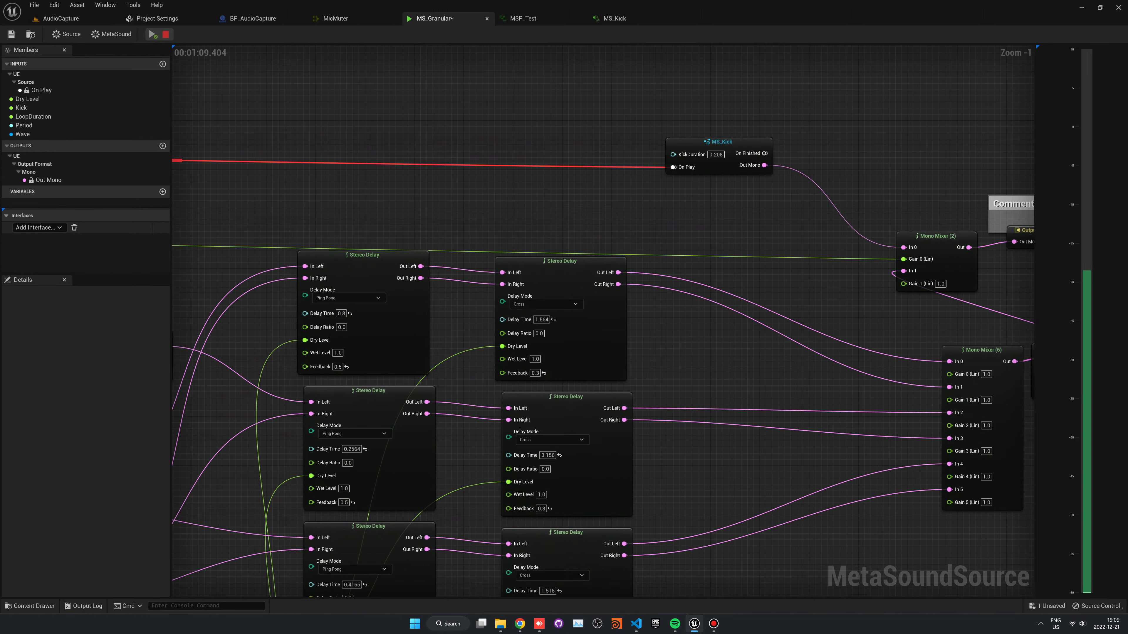
# Locate the Dry Level input feeding the stereo delays and turn it down to 0.050.
pyautogui.click(716, 154)
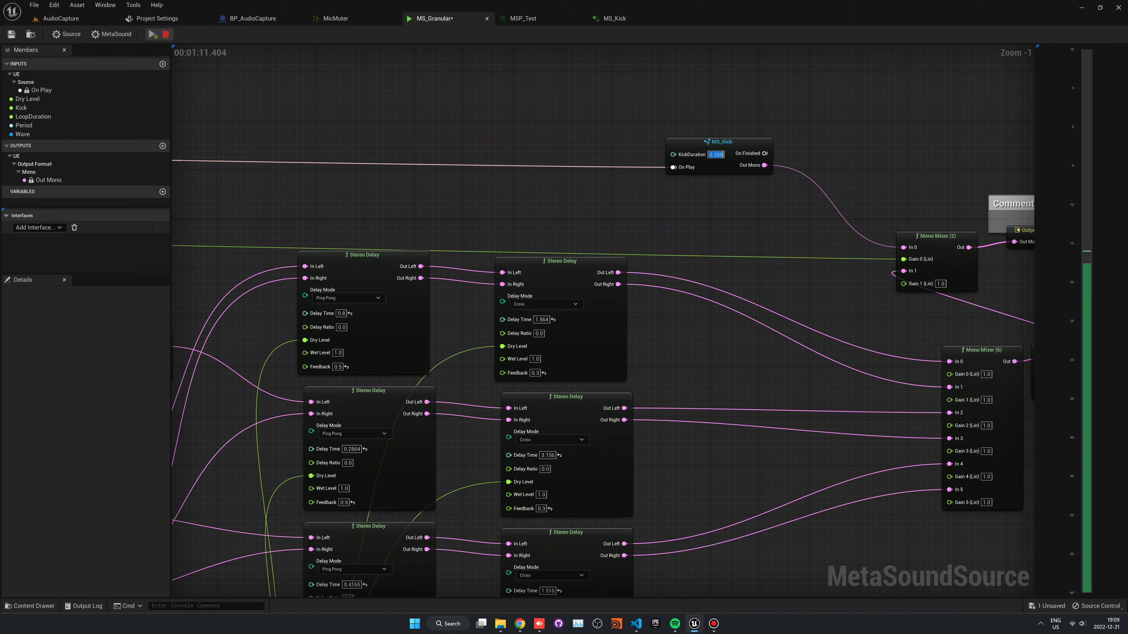
pyautogui.moveTo(821, 191); pyautogui.dragTo(688, 188, button='right')
pyautogui.scroll(-1, 688, 189)
pyautogui.scroll(-2, 688, 189)
pyautogui.scroll(-1, 688, 189)
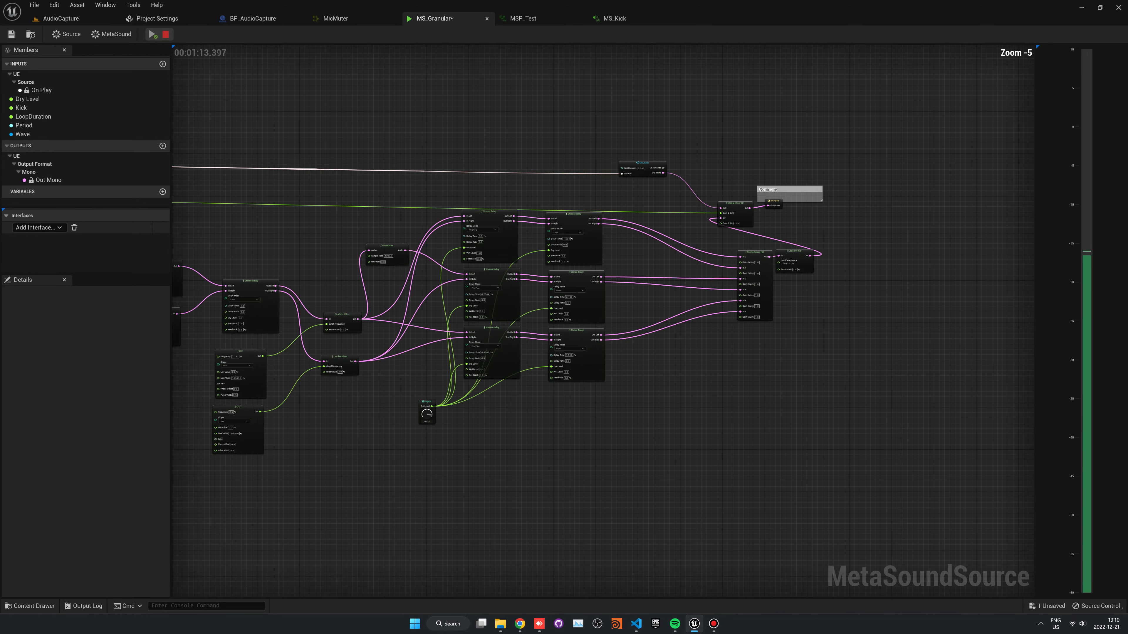
pyautogui.moveTo(437, 418); pyautogui.dragTo(690, 375, button='right')
pyautogui.scroll(4, 691, 376)
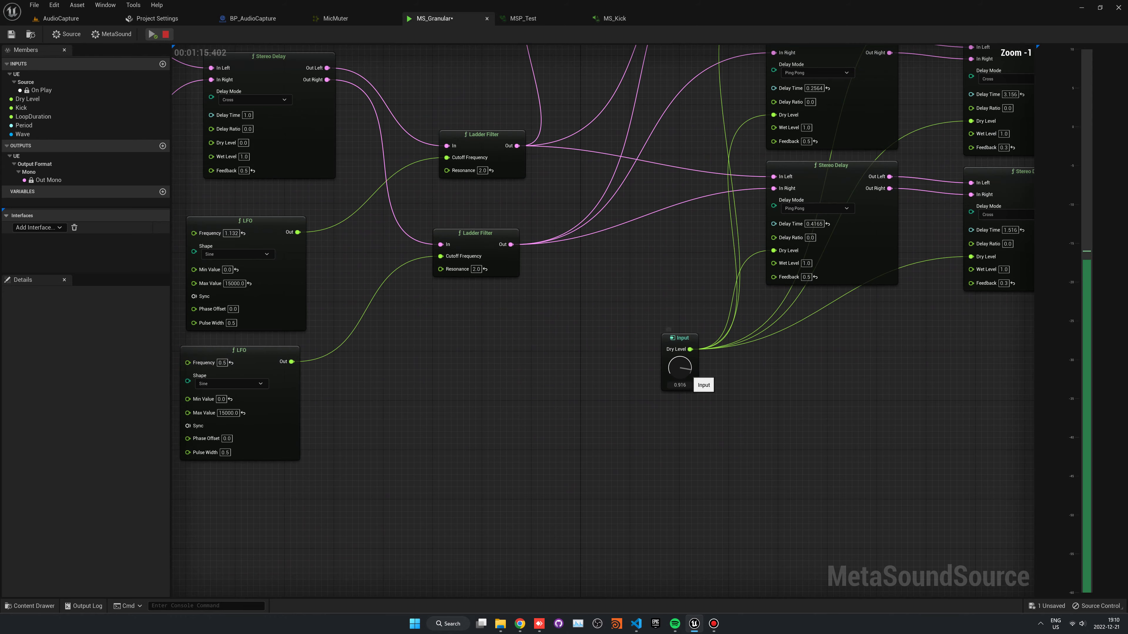
pyautogui.moveTo(690, 376); pyautogui.dragTo(691, 393)
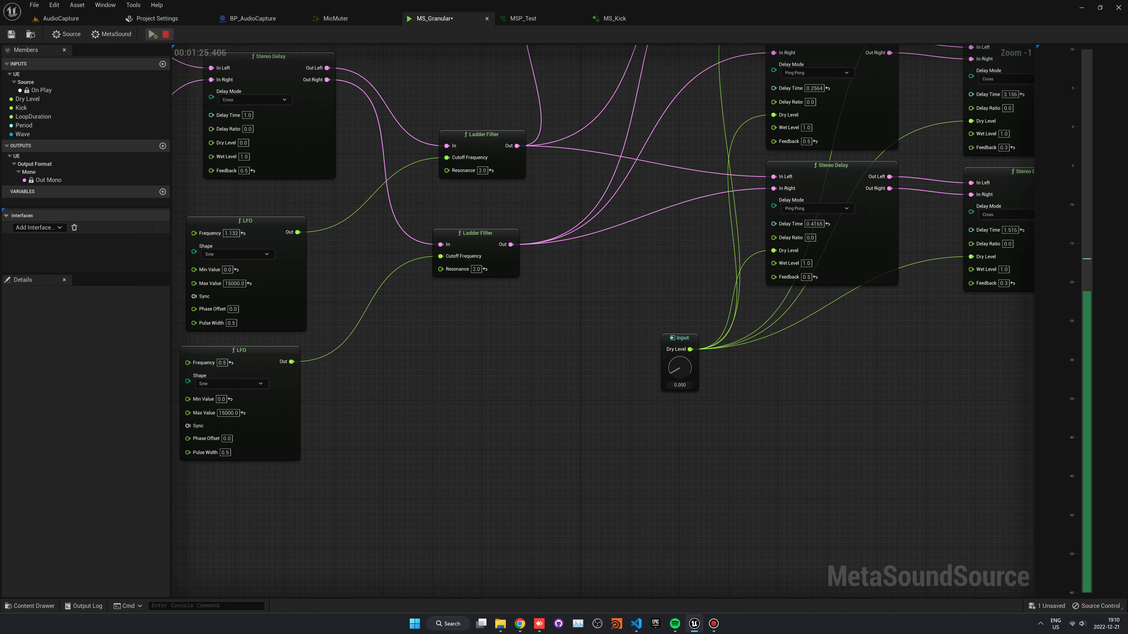
pyautogui.scroll(-3, 621, 342)
pyautogui.moveTo(310, 311); pyautogui.dragTo(619, 340, button='right')
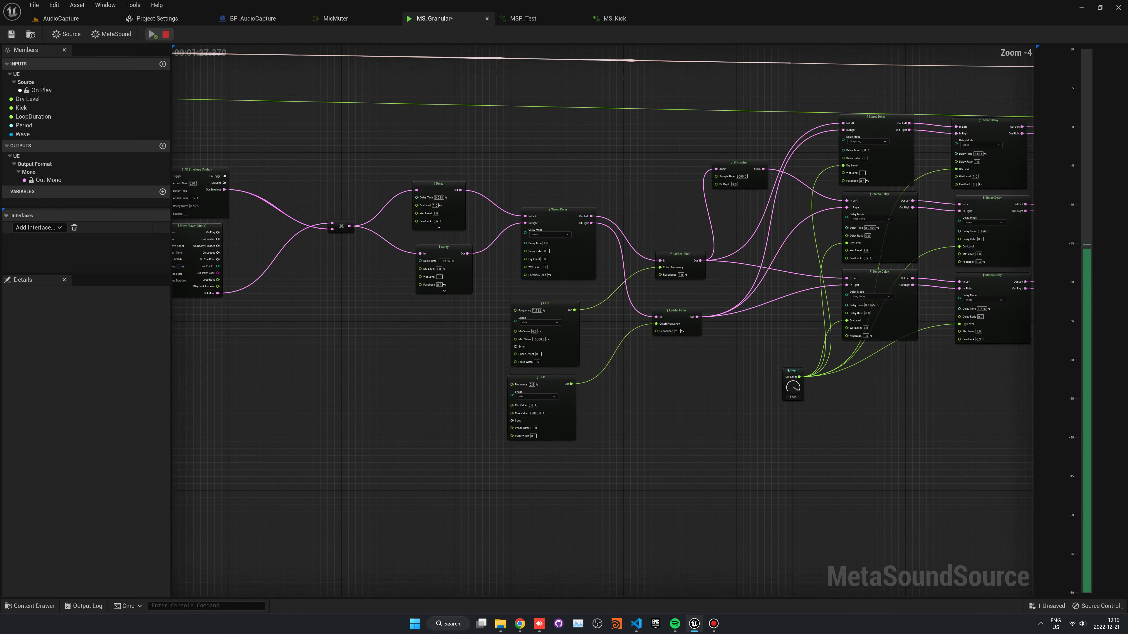
# Lower LoopDuration to 0.099, then raise it to 0.200 and Period to 0.500.
pyautogui.scroll(2, 357, 371)
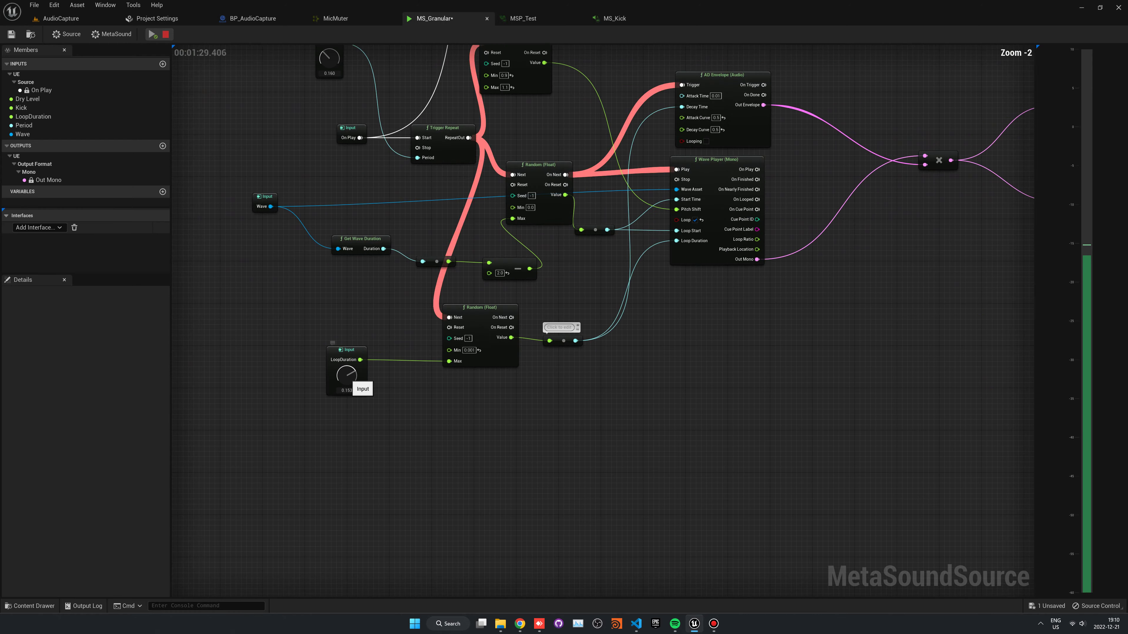
pyautogui.moveTo(350, 374); pyautogui.dragTo(350, 386)
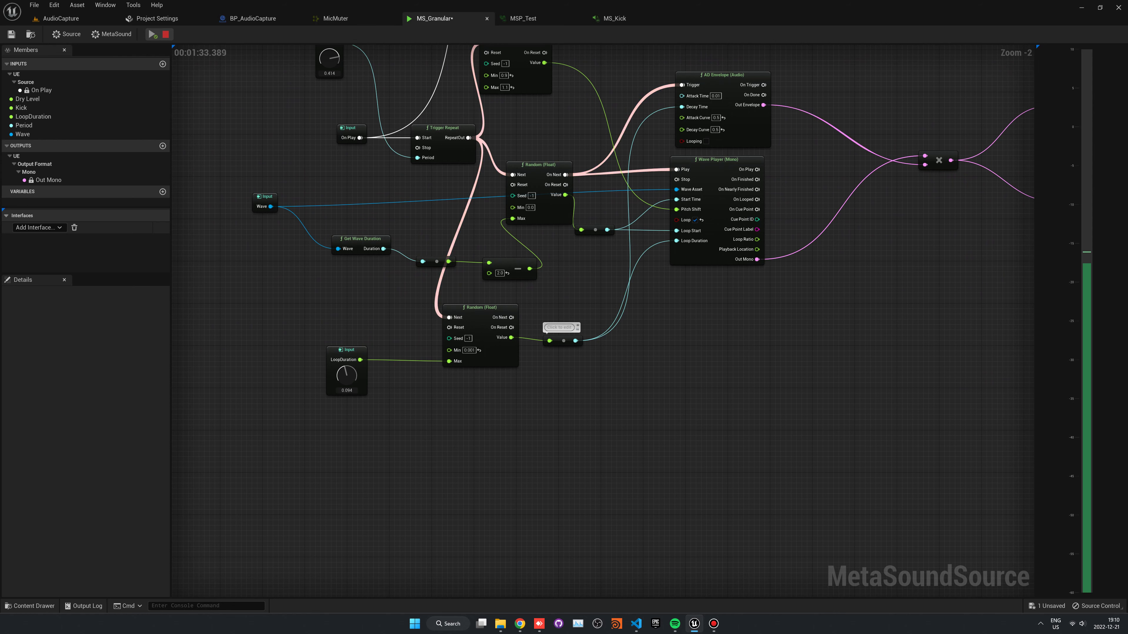
pyautogui.moveTo(337, 57); pyautogui.dragTo(370, 164, button='right')
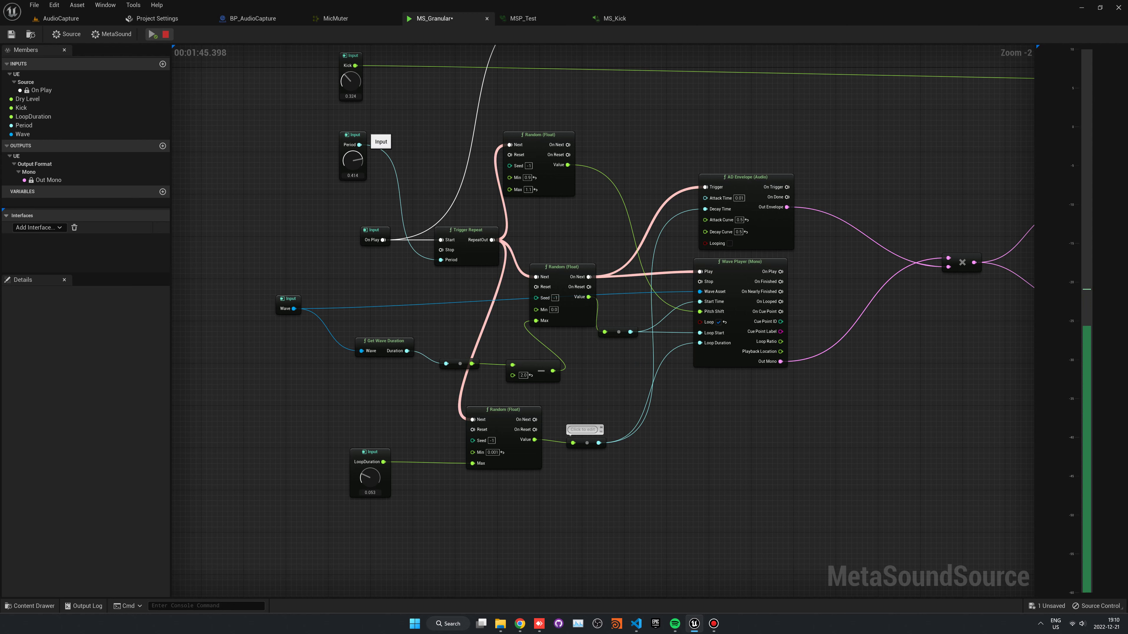
pyautogui.moveTo(370, 478); pyautogui.dragTo(369, 466)
pyautogui.moveTo(352, 161); pyautogui.dragTo(352, 155)
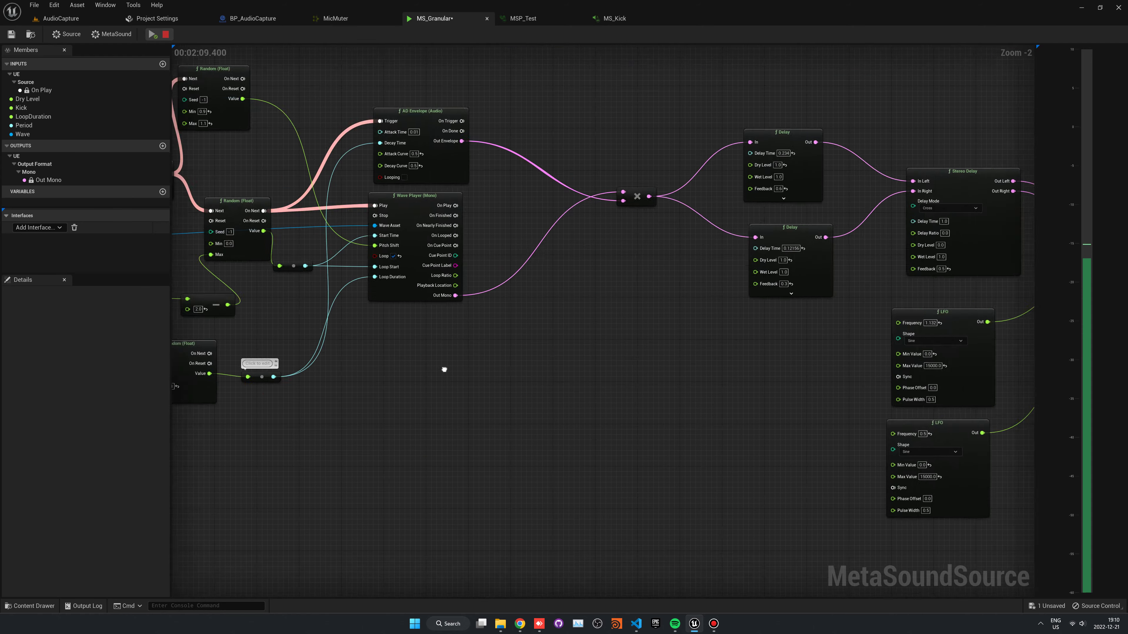
# Set MS_Kick's KickDuration to 0.1 and stop the MetaSound preview.
pyautogui.moveTo(843, 422); pyautogui.dragTo(310, 311, button='right')
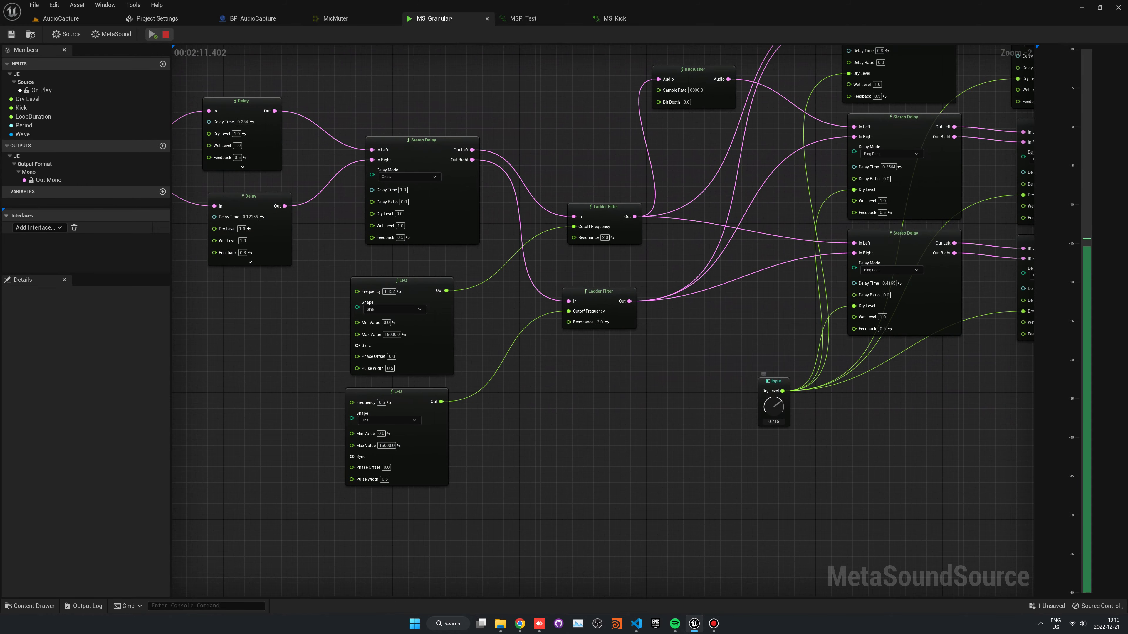
pyautogui.scroll(-2, 795, 443)
pyautogui.moveTo(795, 444); pyautogui.dragTo(599, 418, button='right')
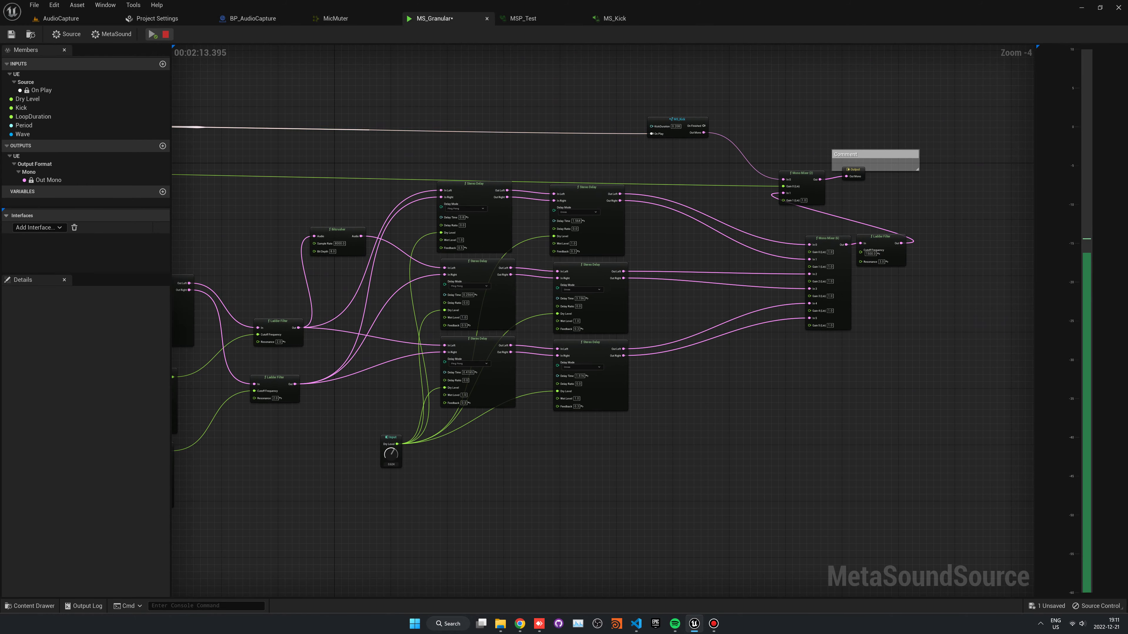
pyautogui.scroll(4, 676, 111)
pyautogui.write('0.1')
pyautogui.press('Return')
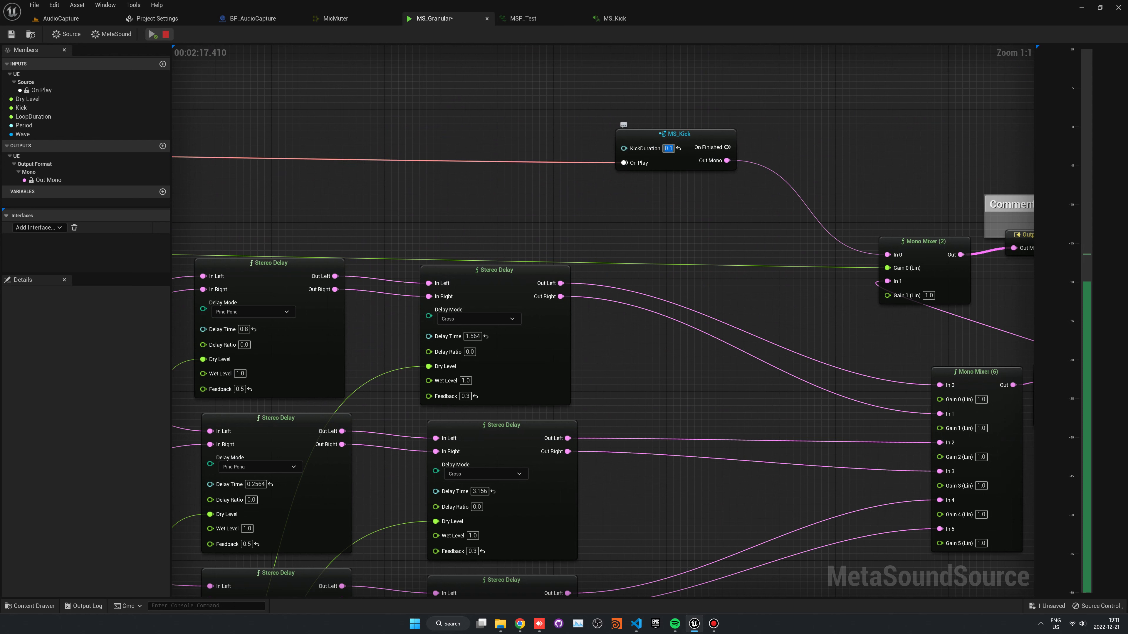
pyautogui.press('space')
pyautogui.press('space')
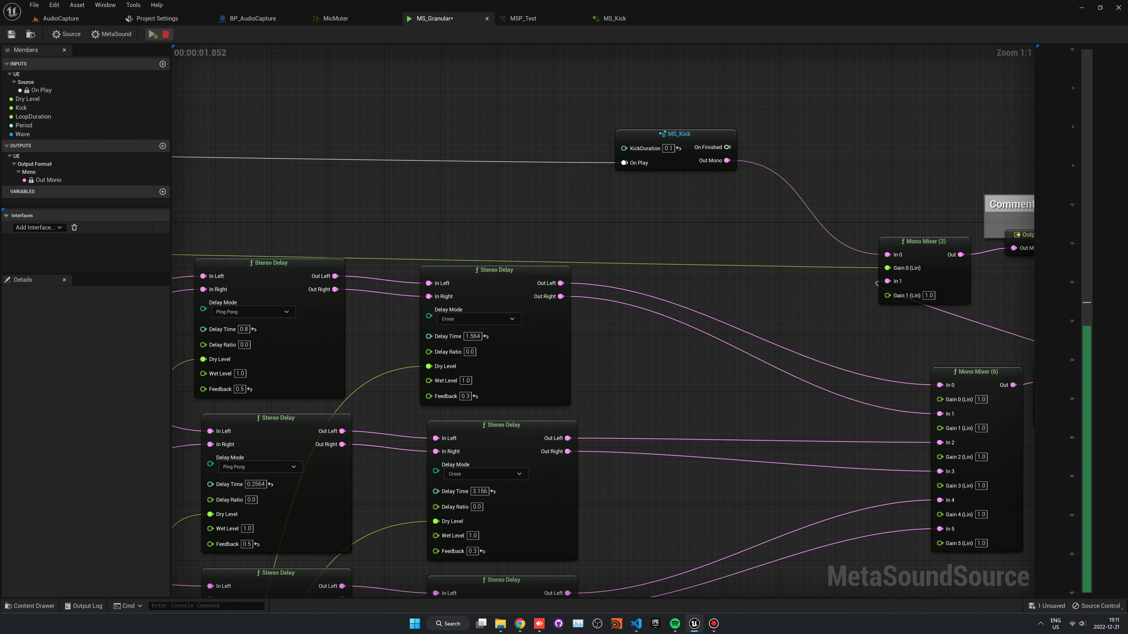
# Change MS_Kick's KickDuration to 0.5.
pyautogui.click(668, 148)
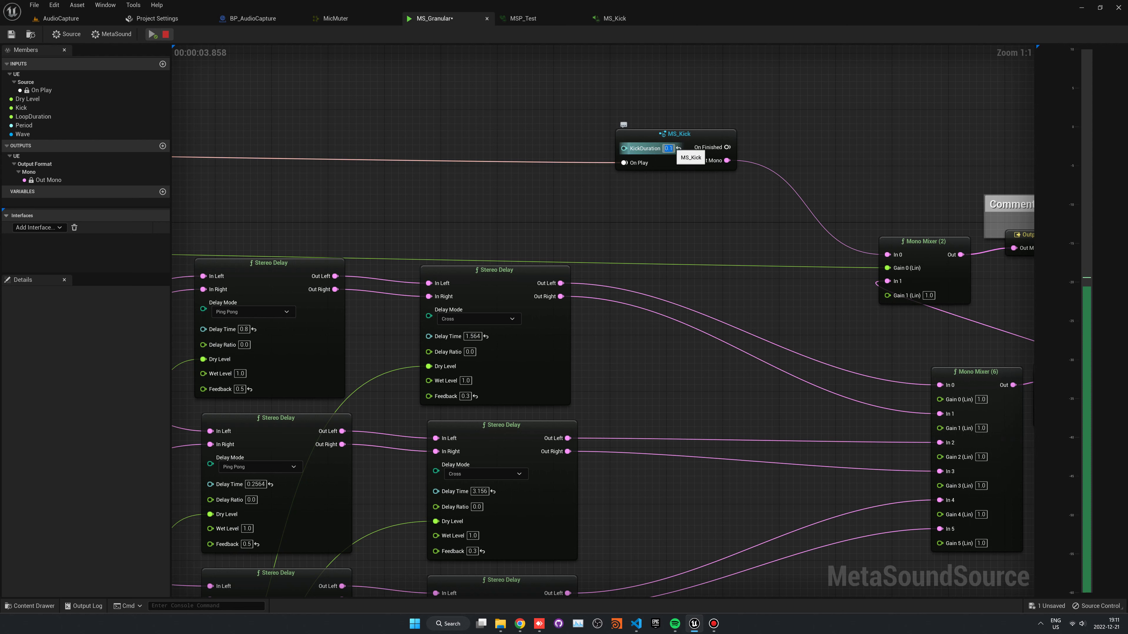
pyautogui.press('BackSpace')
pyautogui.write('0.5')
pyautogui.press('Return')
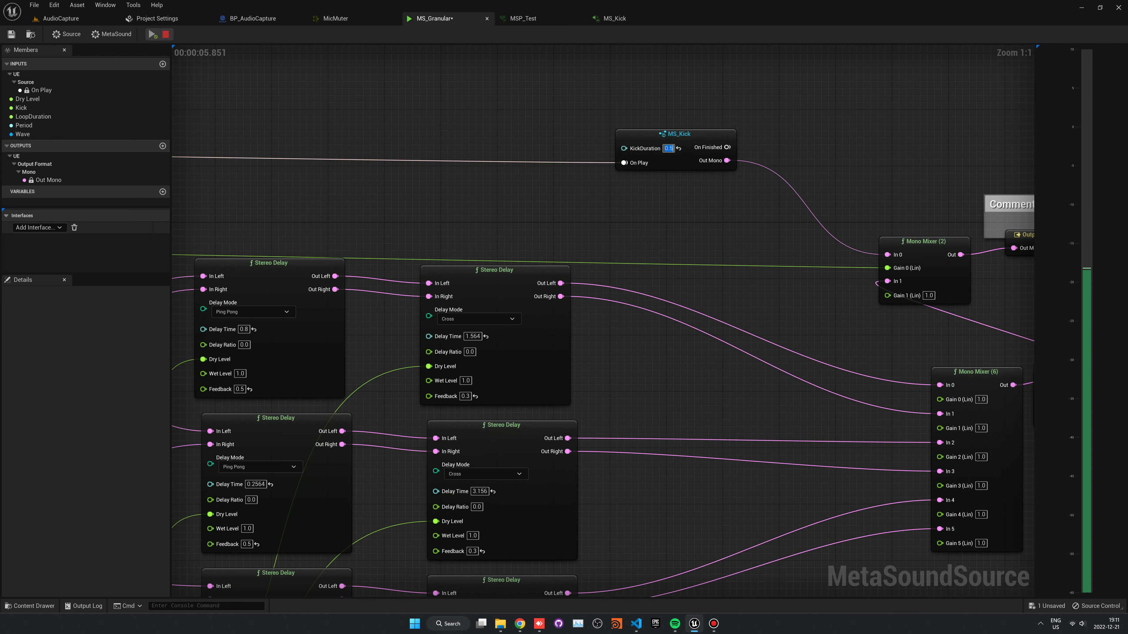
# Restart playback with the new kick duration and zoom out to see the whole network.
pyautogui.press('space')
pyautogui.scroll(-3, 654, 183)
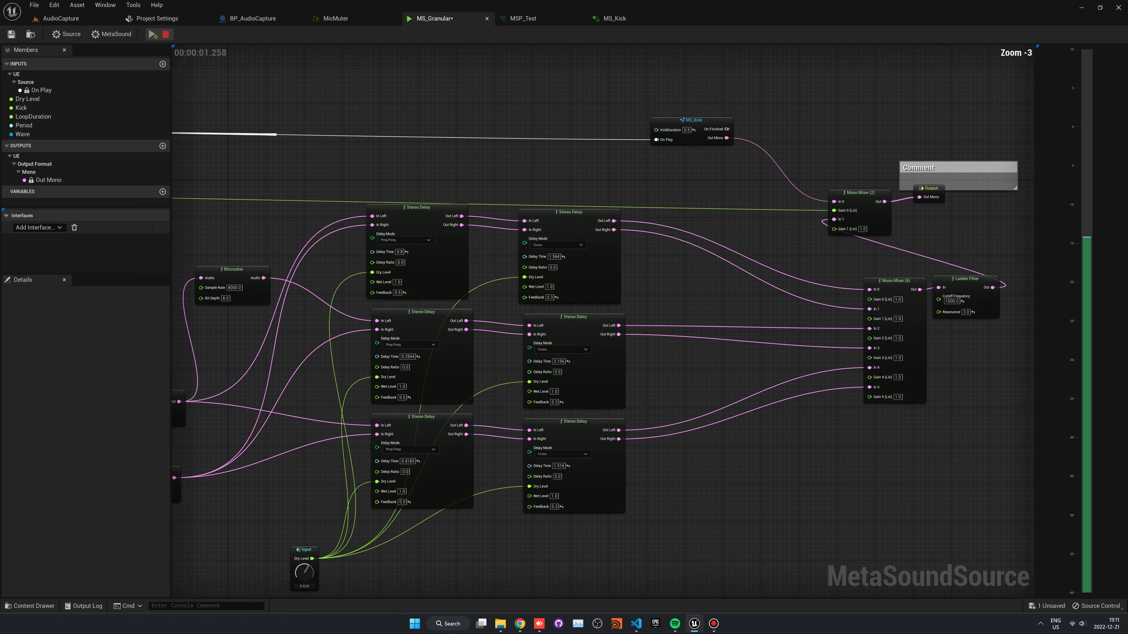
pyautogui.scroll(-3, 654, 184)
pyautogui.scroll(1, 654, 184)
pyautogui.moveTo(654, 184)
pyautogui.mouseDown(button='right')
pyautogui.moveTo(969, 201)
pyautogui.moveTo(603, 207)
pyautogui.mouseUp(button='right')
pyautogui.scroll(-2, 969, 201)
pyautogui.scroll(6, 602, 207)
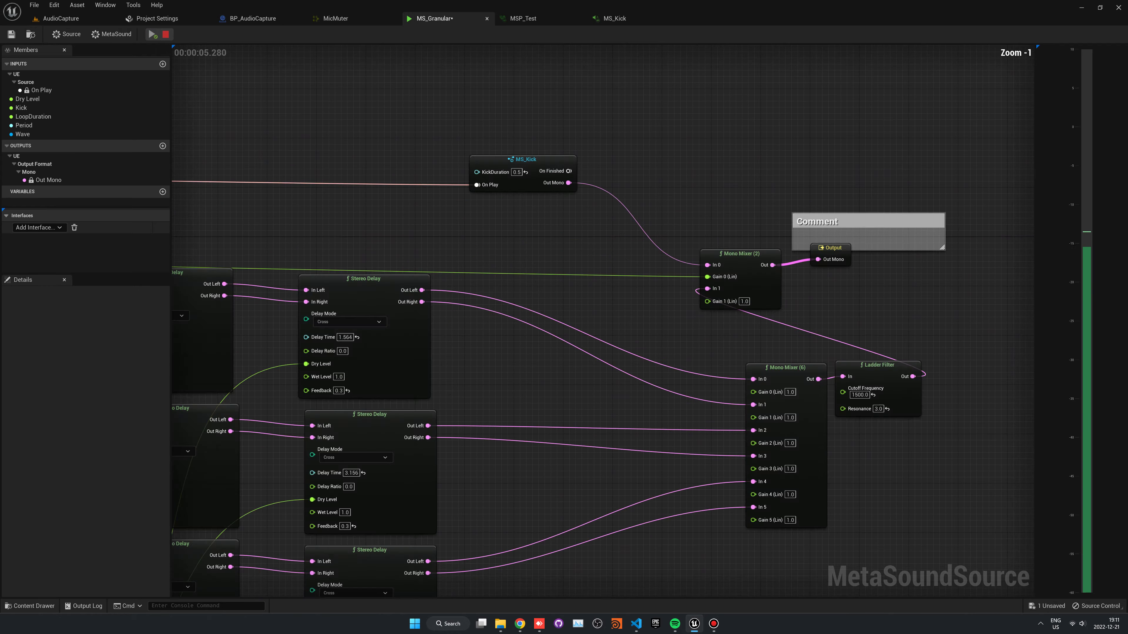
# Add a Multiply (Audio by Float) node after MS_Kick feeding Mono Mixer (2) In 0, gain 1.5.
pyautogui.moveTo(568, 183); pyautogui.dragTo(637, 194)
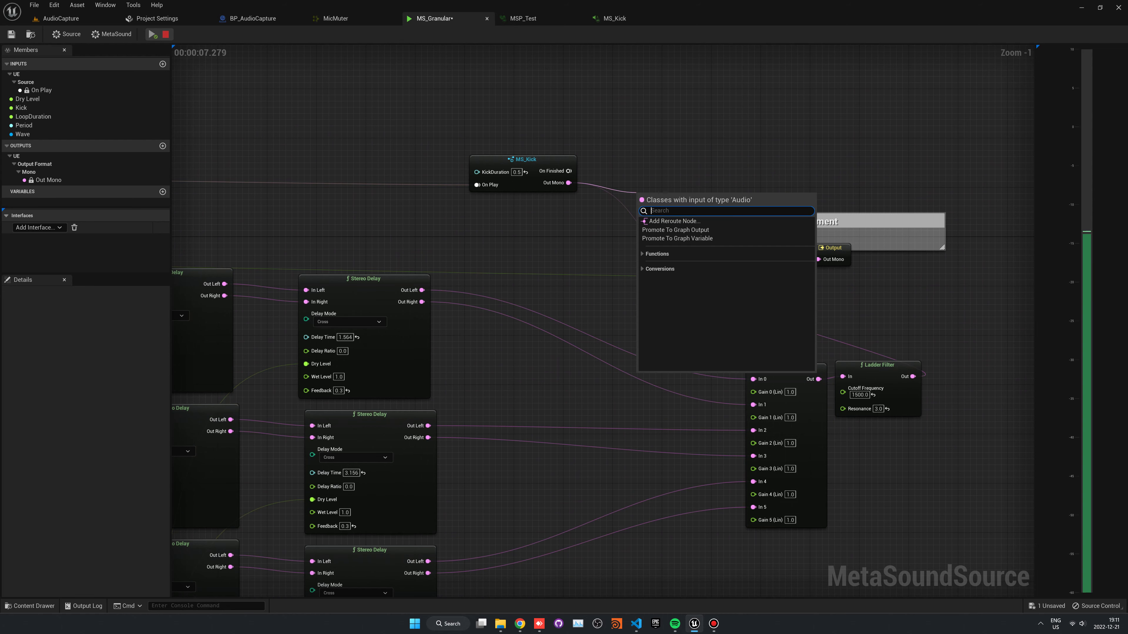
pyautogui.write('*')
pyautogui.press('Return')
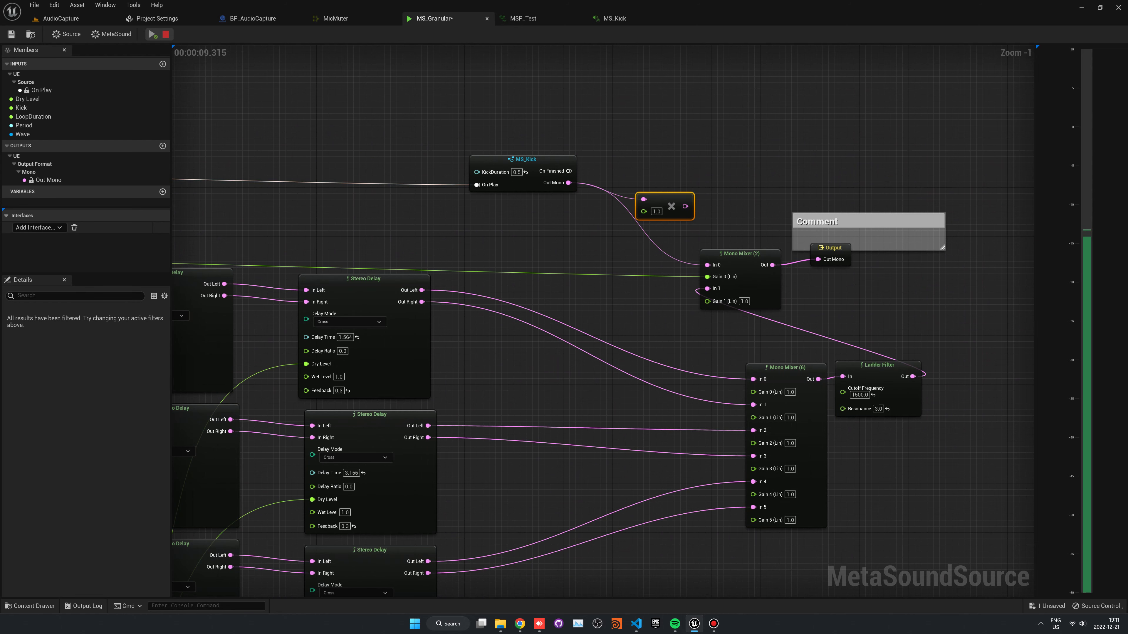
pyautogui.moveTo(685, 206); pyautogui.dragTo(707, 265)
pyautogui.click(654, 211)
pyautogui.write('.5')
pyautogui.press('Return')
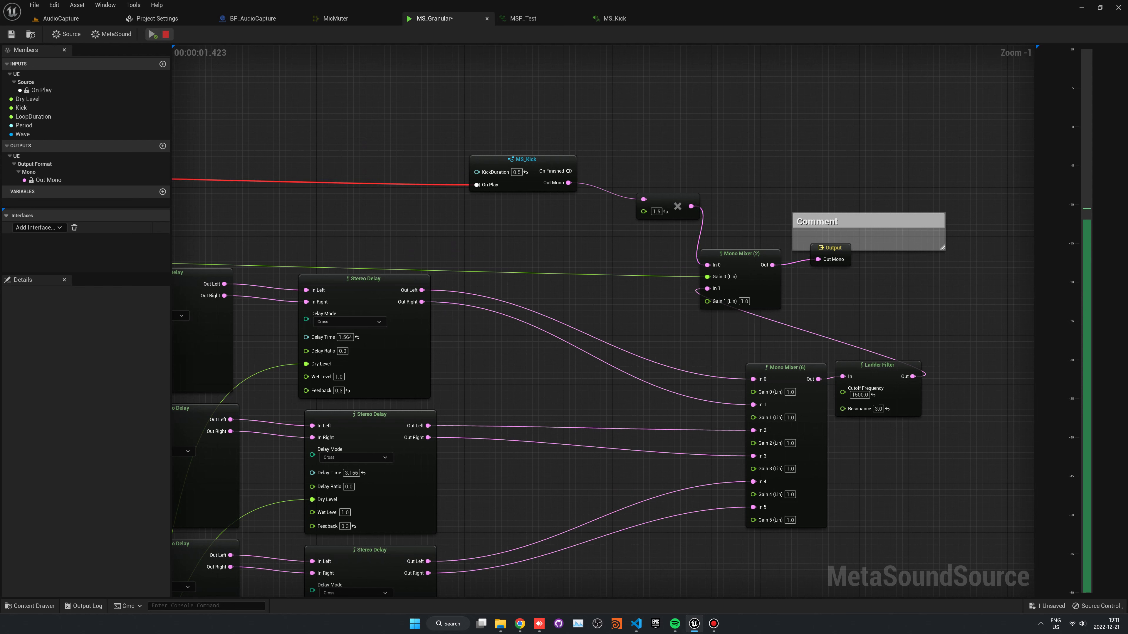
# Change the kick multiplier to 2.0, then return to the granular input nodes.
pyautogui.click(655, 211)
pyautogui.write('2')
pyautogui.press('Return')
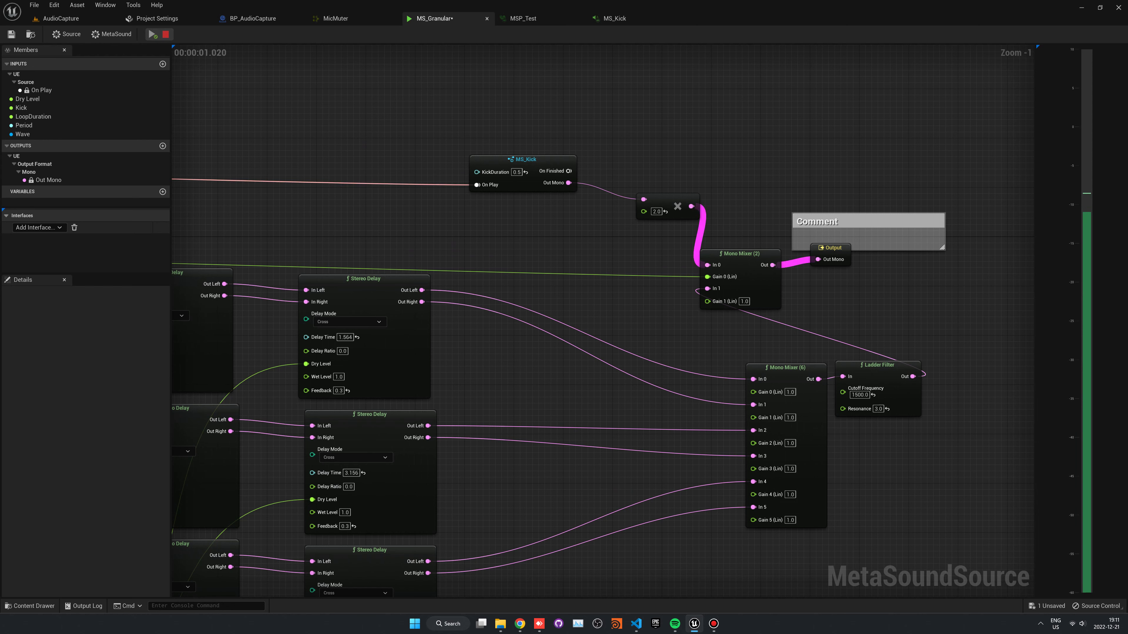
pyautogui.scroll(-4, 744, 115)
pyautogui.moveTo(402, 258); pyautogui.dragTo(584, 259, button='right')
pyautogui.scroll(3, 585, 259)
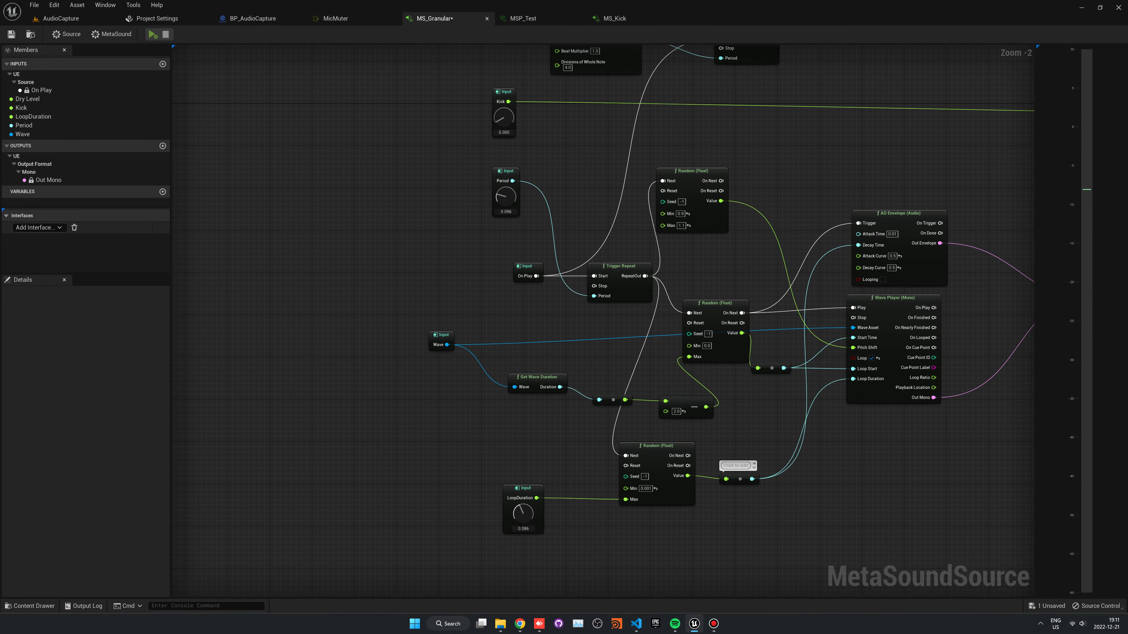
pyautogui.moveTo(584, 259); pyautogui.dragTo(525, 237, button='right')
# Play the MetaSound, raise Kick back to 1.000, and begin raising Dry Level.
pyautogui.press('space')
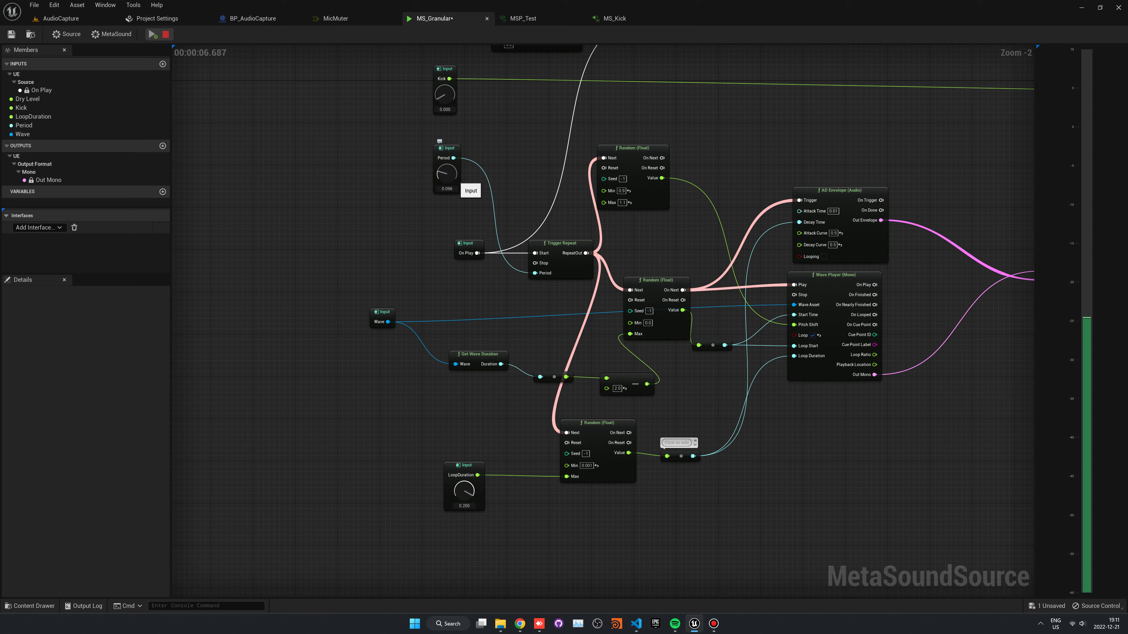
pyautogui.moveTo(430, 135); pyautogui.dragTo(430, 118)
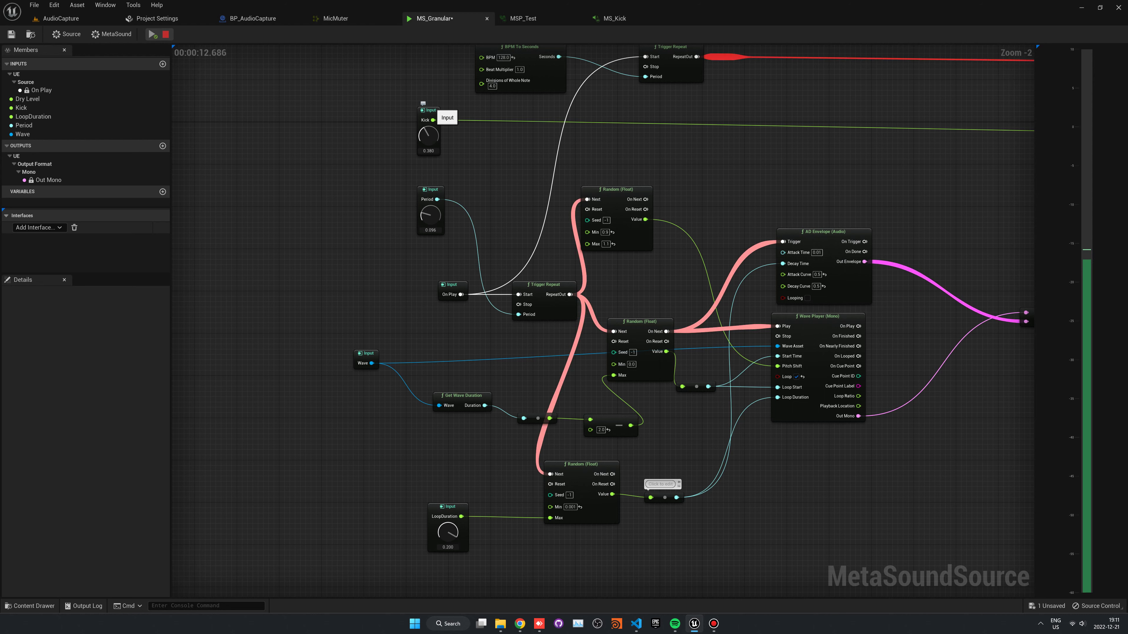
pyautogui.moveTo(428, 135); pyautogui.dragTo(428, 117)
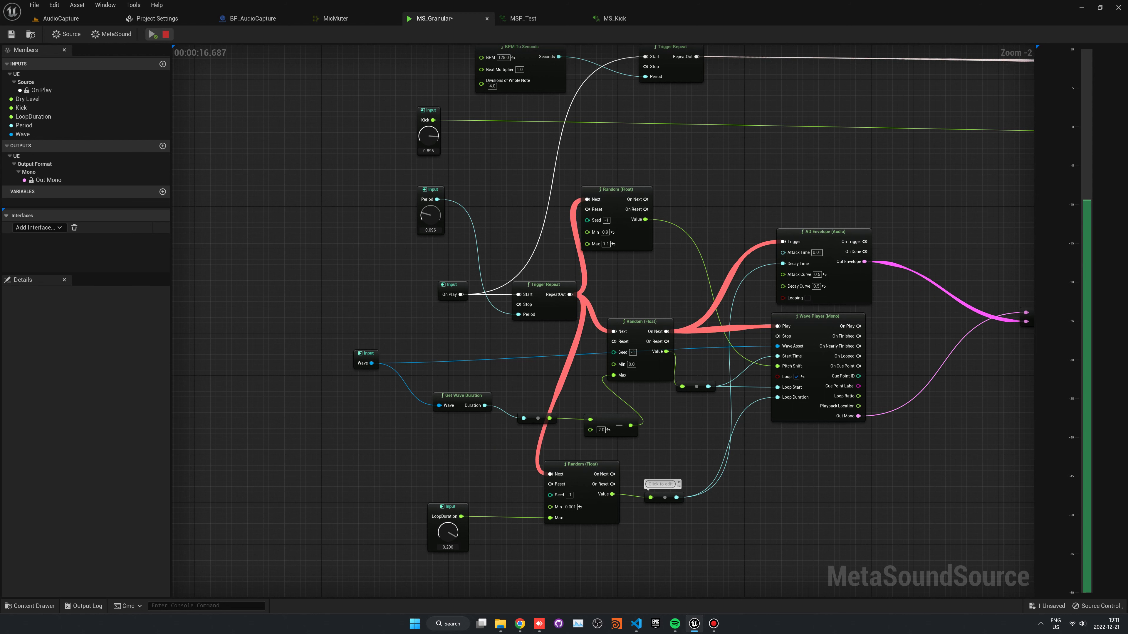
pyautogui.moveTo(976, 399); pyautogui.dragTo(267, 245, button='right')
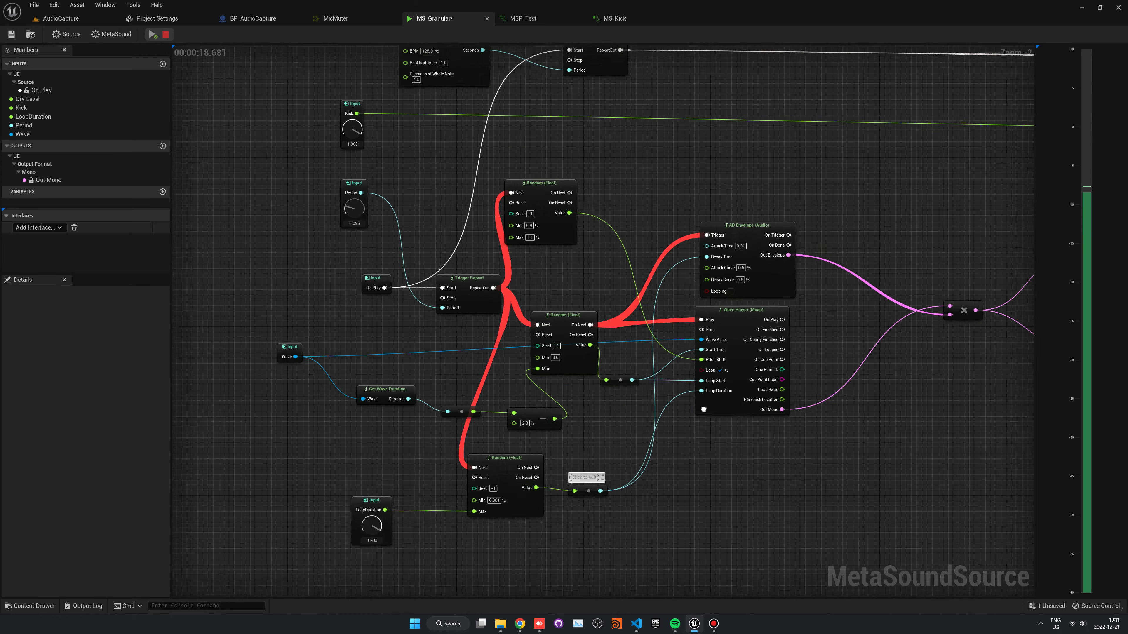
pyautogui.moveTo(1008, 402); pyautogui.dragTo(1008, 387)
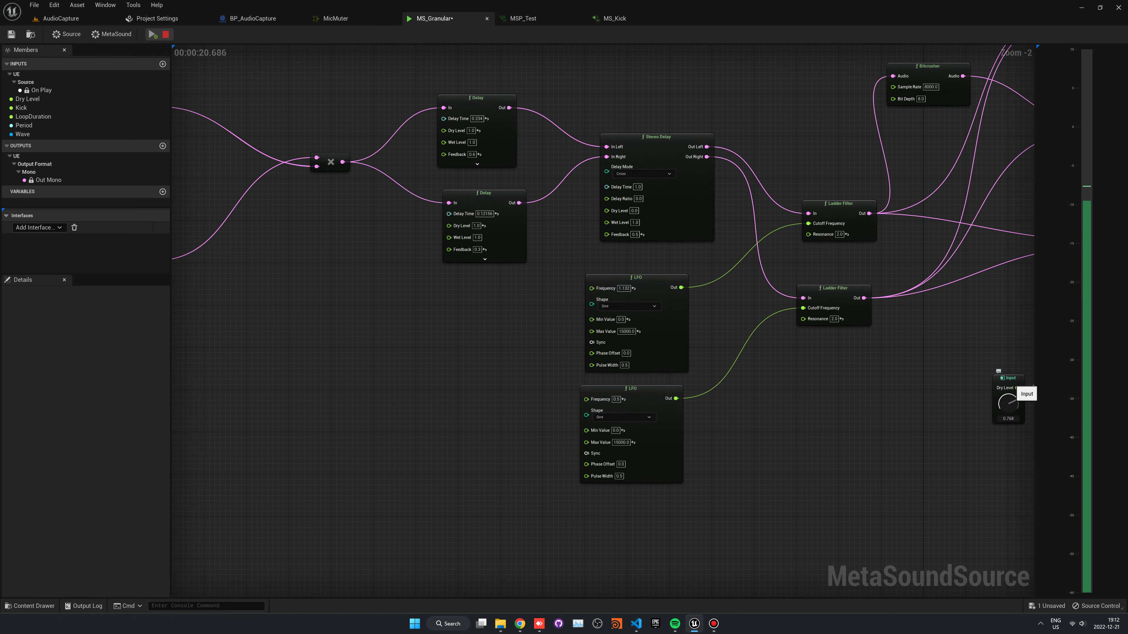
# Return to the granular nodes and lower Period to 0.010 for faster grain triggering.
pyautogui.moveTo(1007, 387)
pyautogui.mouseDown(button='right')
pyautogui.moveTo(758, 413)
pyautogui.moveTo(884, 426)
pyautogui.mouseUp(button='right')
pyautogui.scroll(-2, 758, 413)
pyautogui.scroll(-2, 757, 412)
pyautogui.scroll(3, 884, 427)
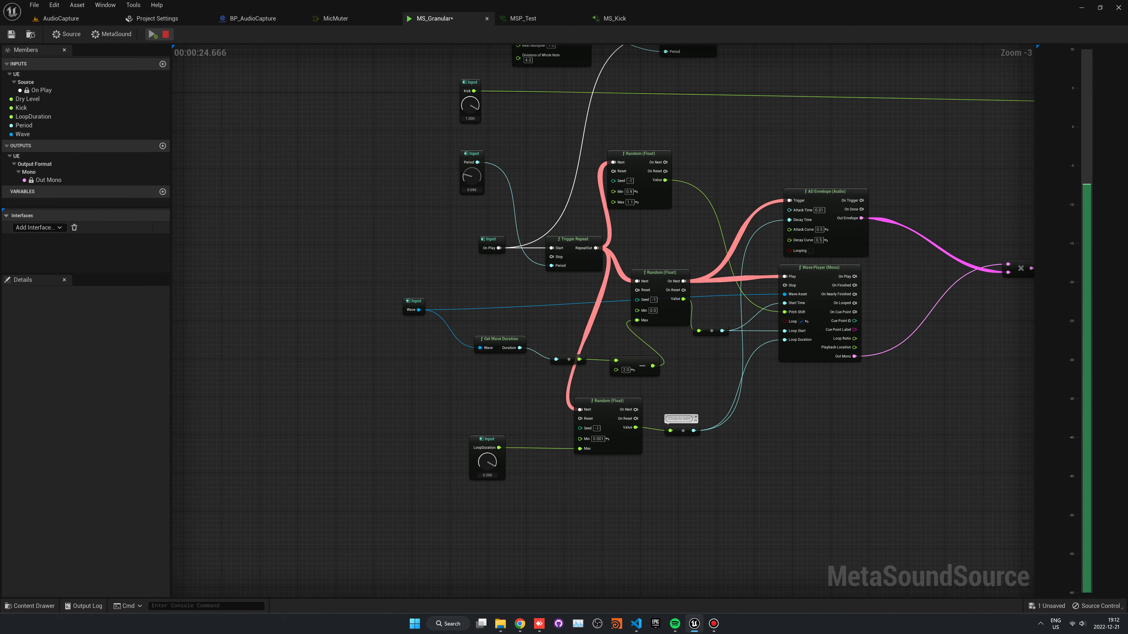
pyautogui.moveTo(531, 278); pyautogui.dragTo(515, 293, button='right')
pyautogui.scroll(-1, 515, 293)
pyautogui.scroll(-1, 515, 293)
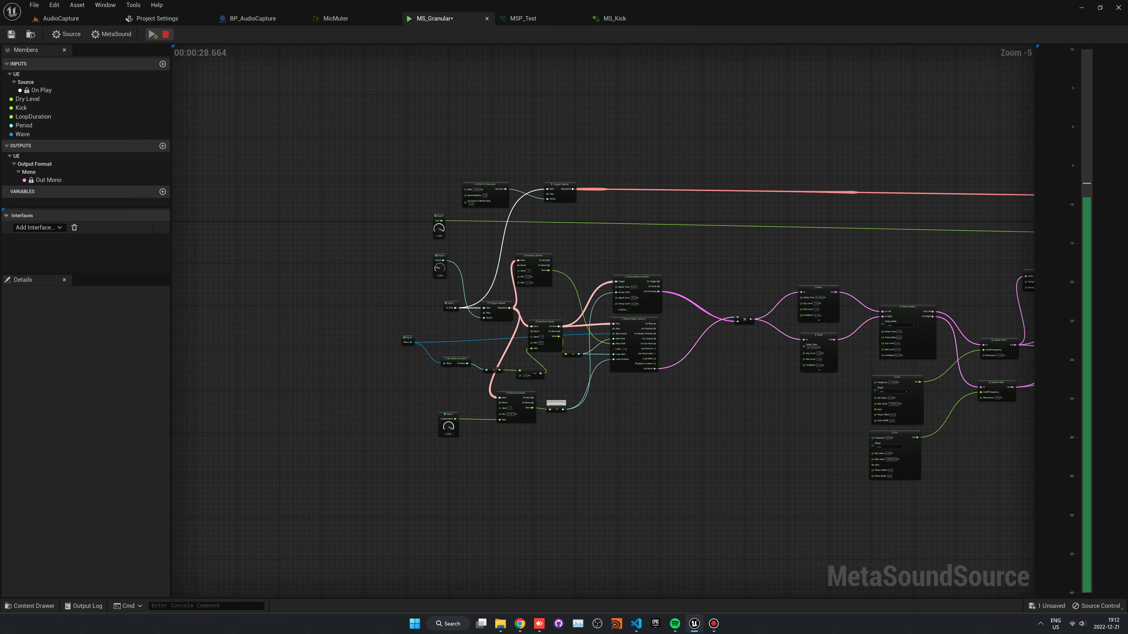
pyautogui.scroll(4, 476, 323)
pyautogui.moveTo(396, 193); pyautogui.dragTo(396, 210)
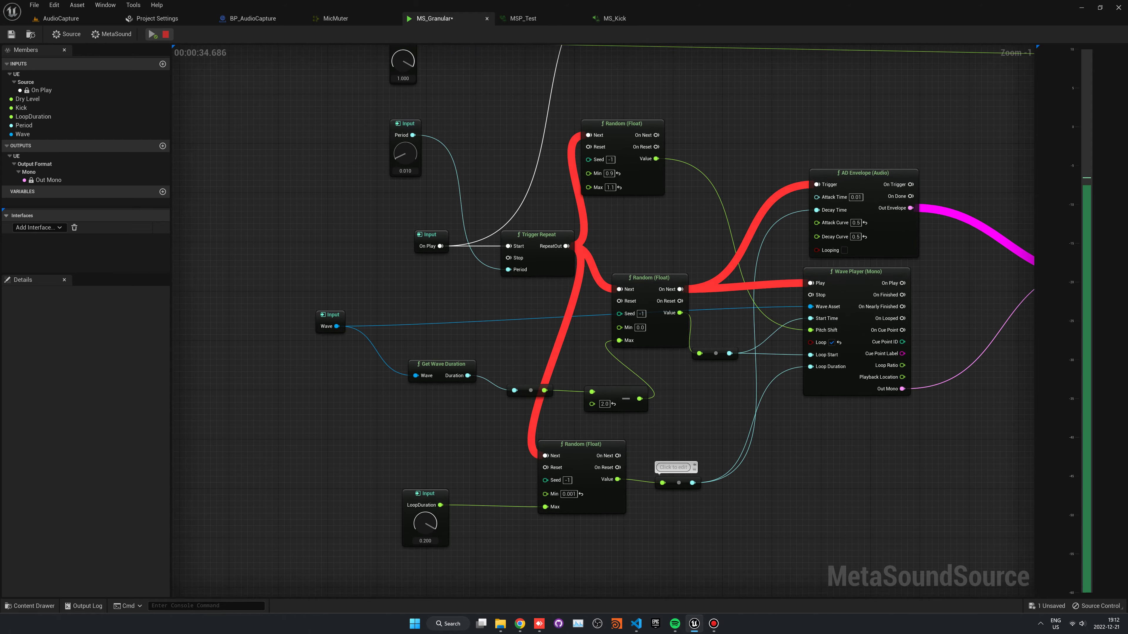
pyautogui.scroll(-1, 415, 191)
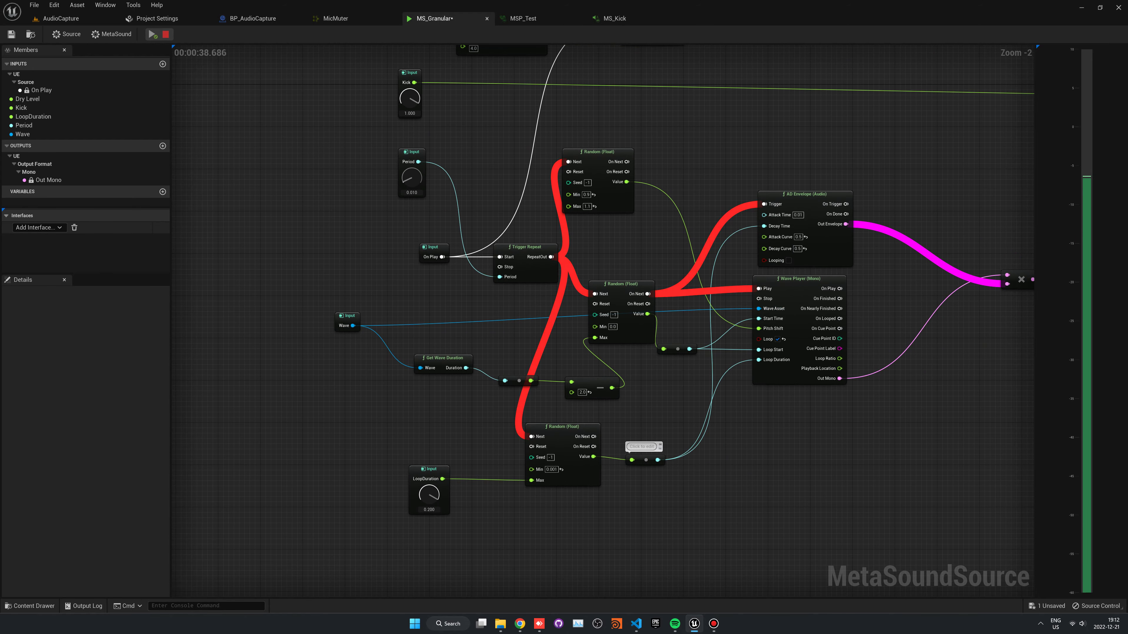
# Audition Kick 0.644, LoopDuration 0.094, Period 0.056, then Kick 0.220 and LoopDuration 0.200.
pyautogui.moveTo(410, 97); pyautogui.dragTo(410, 106)
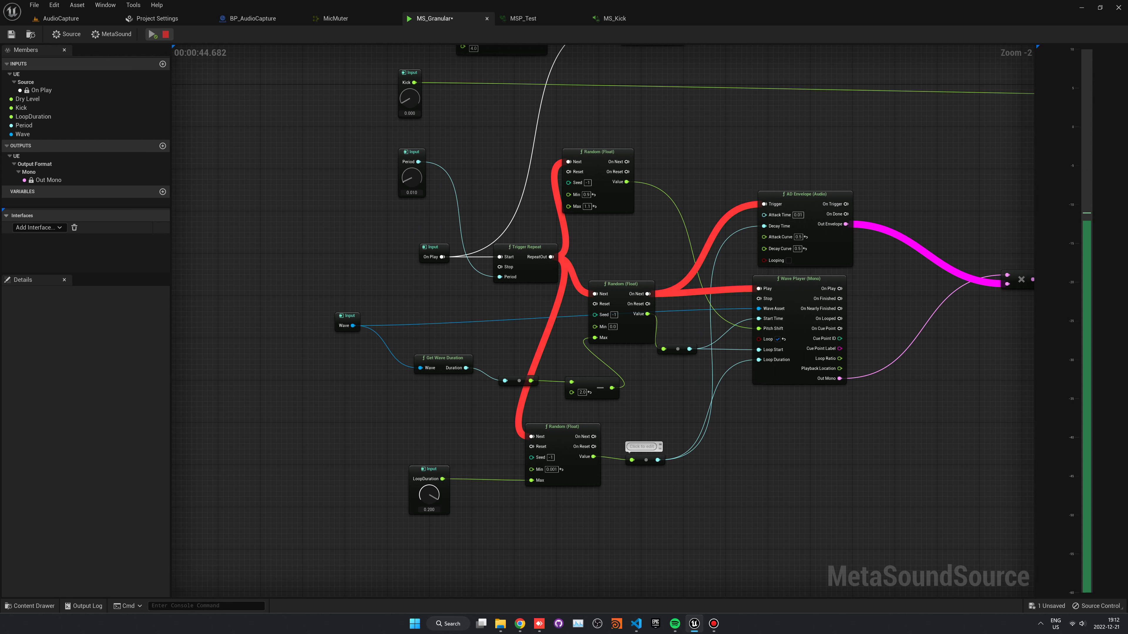
pyautogui.moveTo(428, 494); pyautogui.dragTo(429, 515)
pyautogui.moveTo(412, 178); pyautogui.dragTo(411, 155)
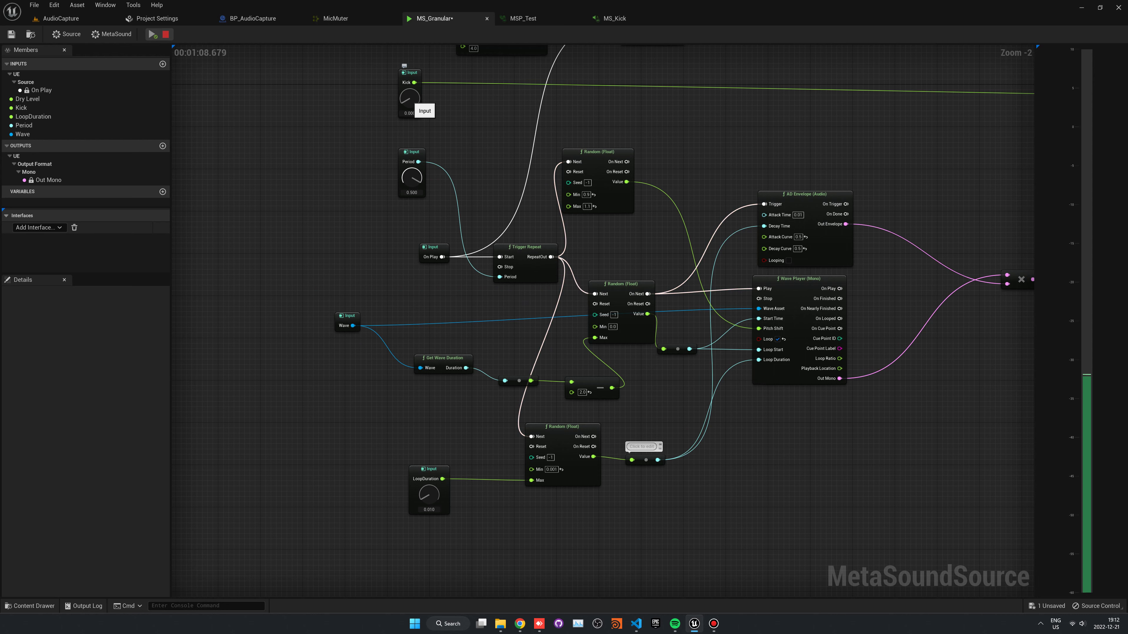
pyautogui.moveTo(408, 98); pyautogui.dragTo(413, 79)
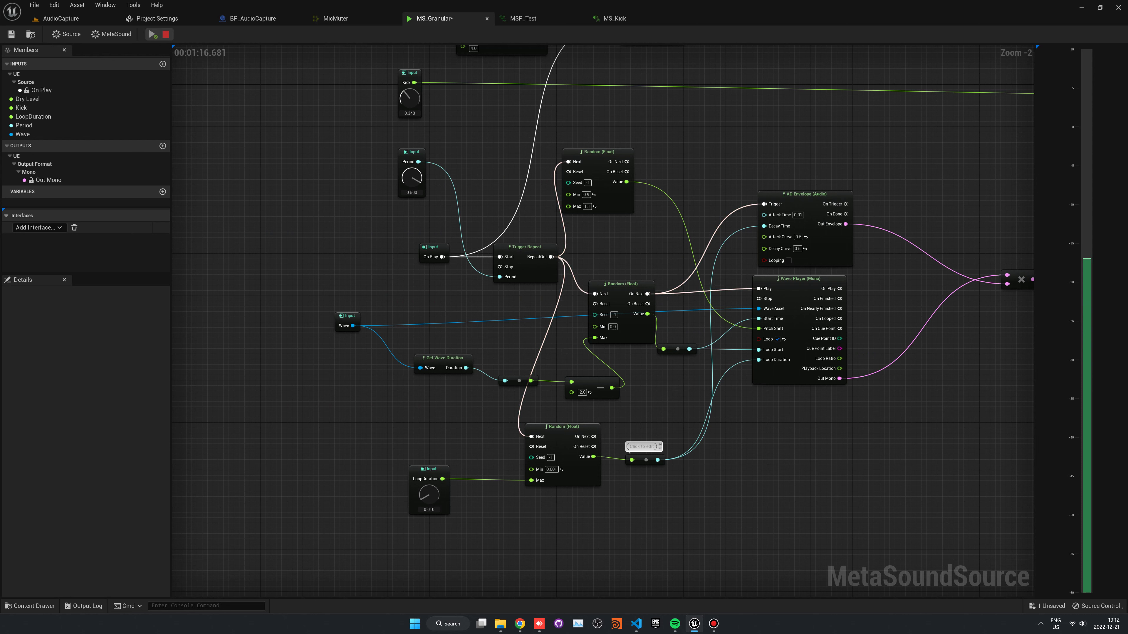
pyautogui.moveTo(427, 494); pyautogui.dragTo(427, 489)
# Drop Period near zero and LoopDuration to about 0.02, then bring Dry Level into view.
pyautogui.moveTo(411, 178); pyautogui.dragTo(411, 200)
pyautogui.moveTo(428, 495); pyautogui.dragTo(429, 515)
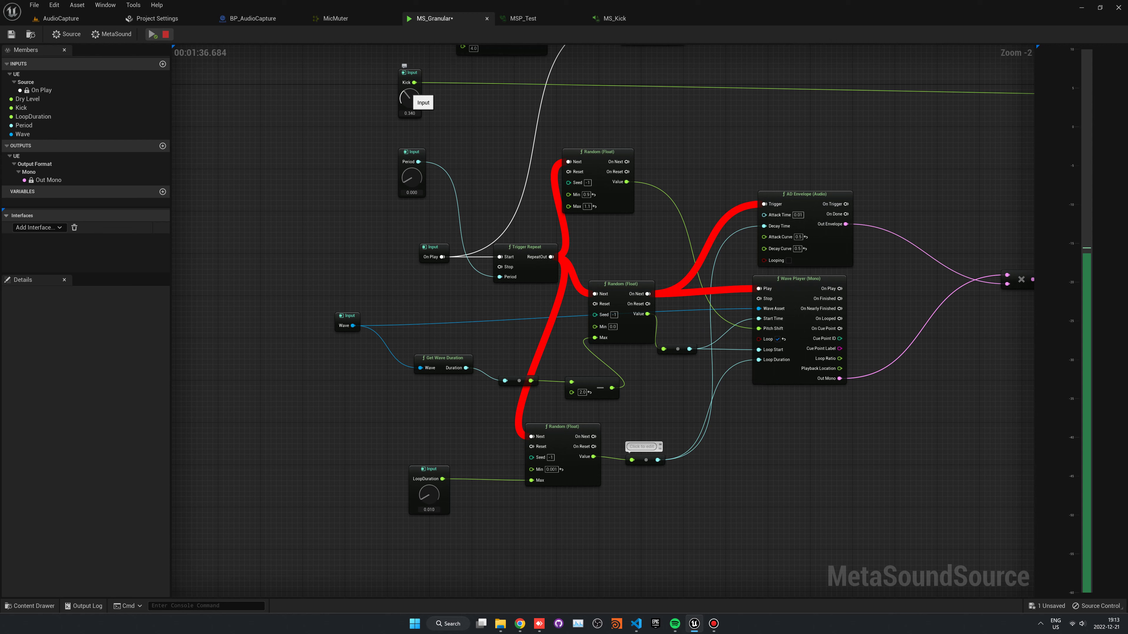
pyautogui.moveTo(412, 180); pyautogui.dragTo(412, 179)
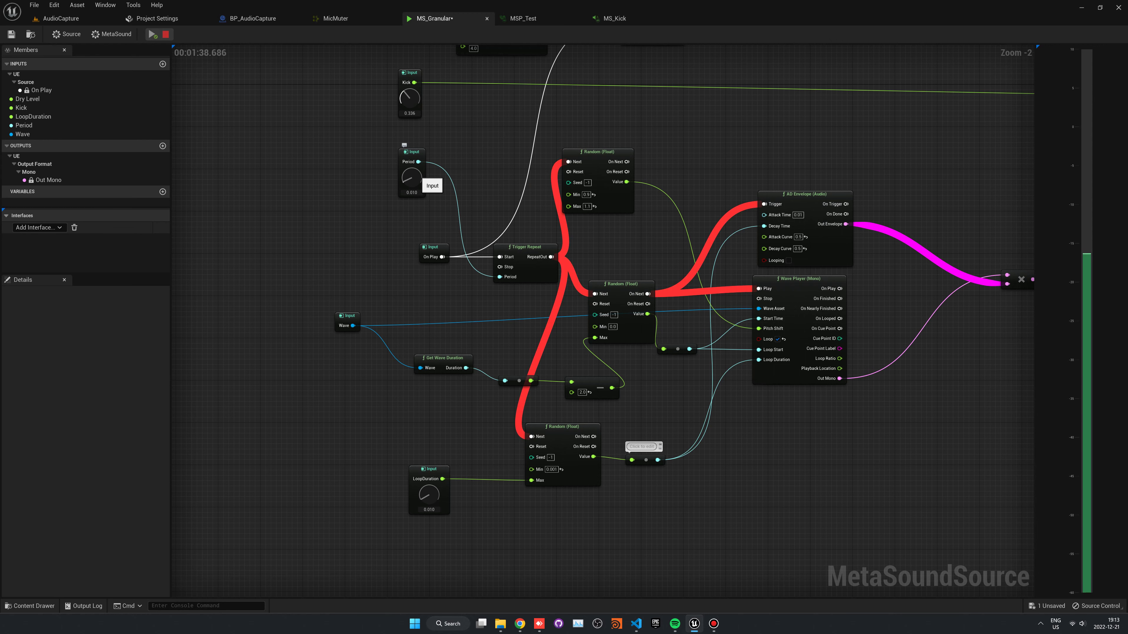
pyautogui.moveTo(428, 494); pyautogui.dragTo(428, 492)
pyautogui.scroll(-3, 555, 311)
pyautogui.moveTo(555, 311); pyautogui.dragTo(226, 236, button='right')
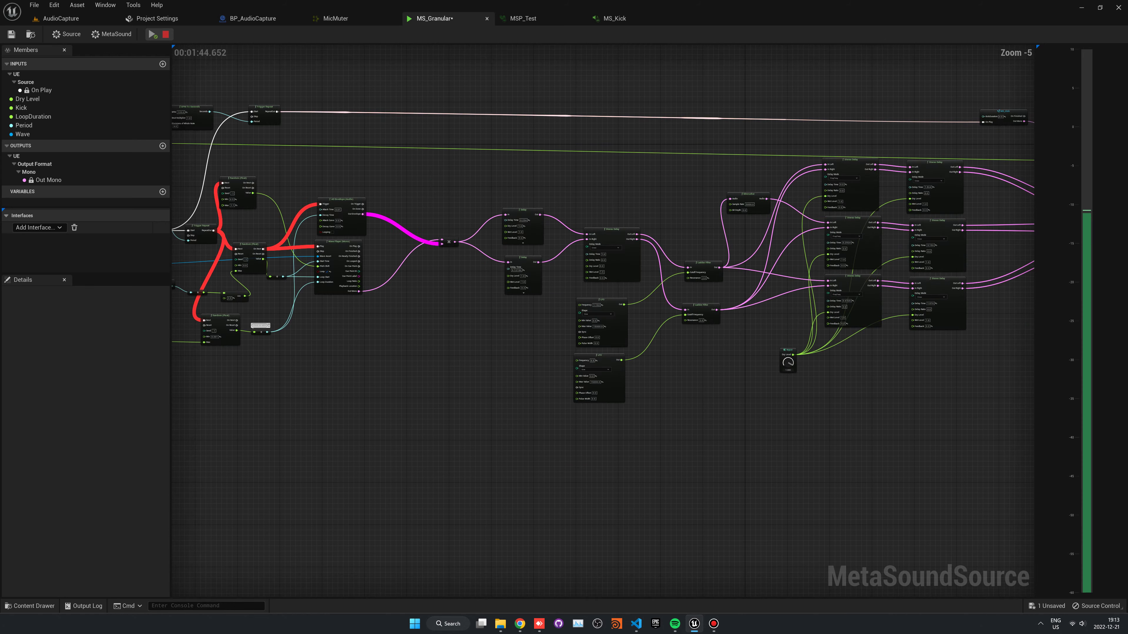
# Raise the granular Period input to 0.314 and LoopDuration to 0.169 while the sound plays.
pyautogui.scroll(5, 791, 351)
pyautogui.scroll(-4, 604, 320)
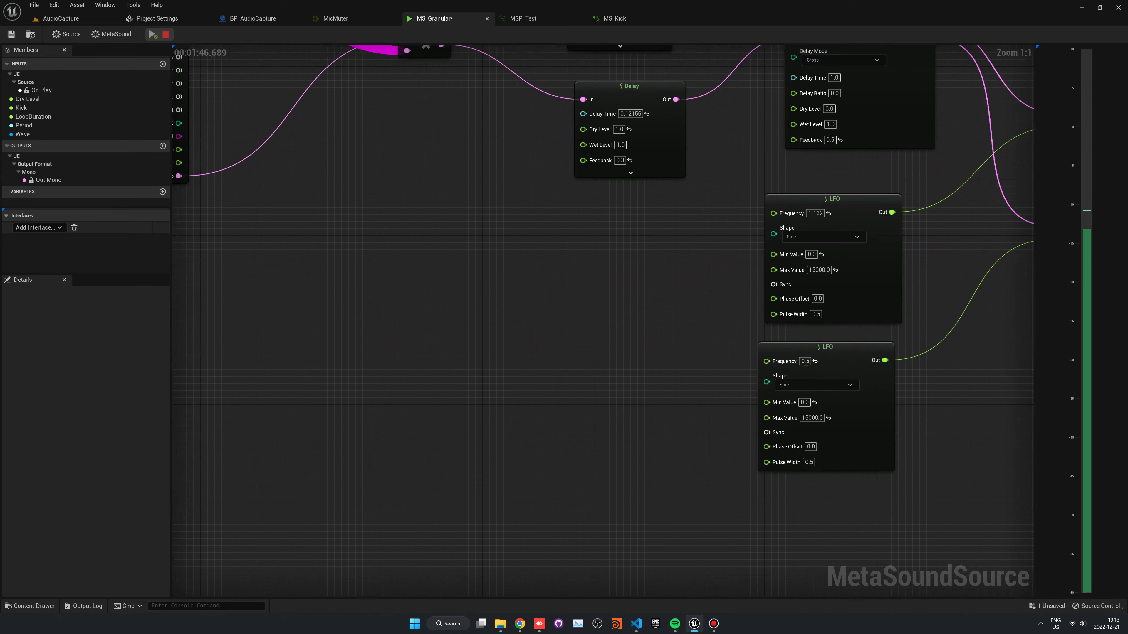
pyautogui.moveTo(603, 320); pyautogui.dragTo(843, 320, button='right')
pyautogui.moveTo(577, 311); pyautogui.dragTo(811, 358, button='right')
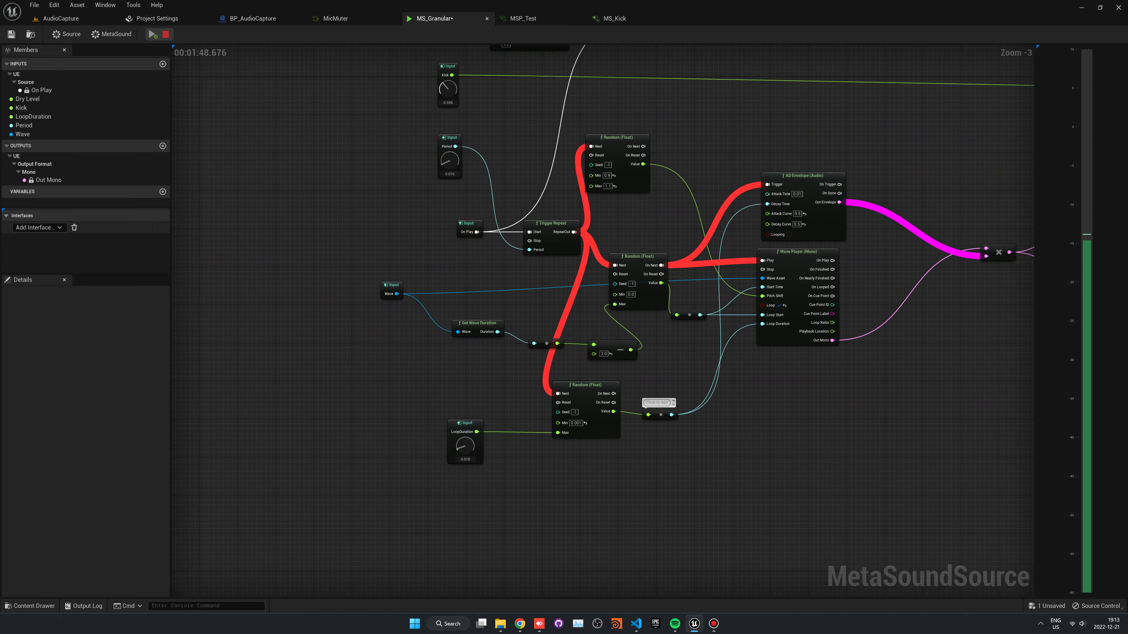
pyautogui.moveTo(449, 161); pyautogui.dragTo(450, 153)
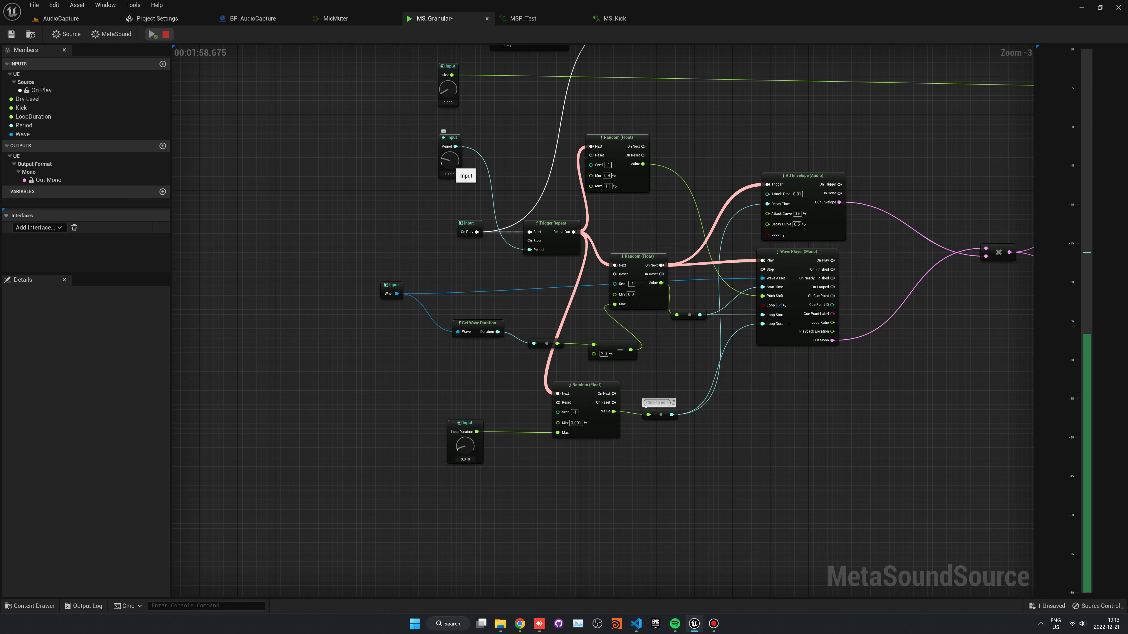
pyautogui.moveTo(464, 445); pyautogui.dragTo(464, 416)
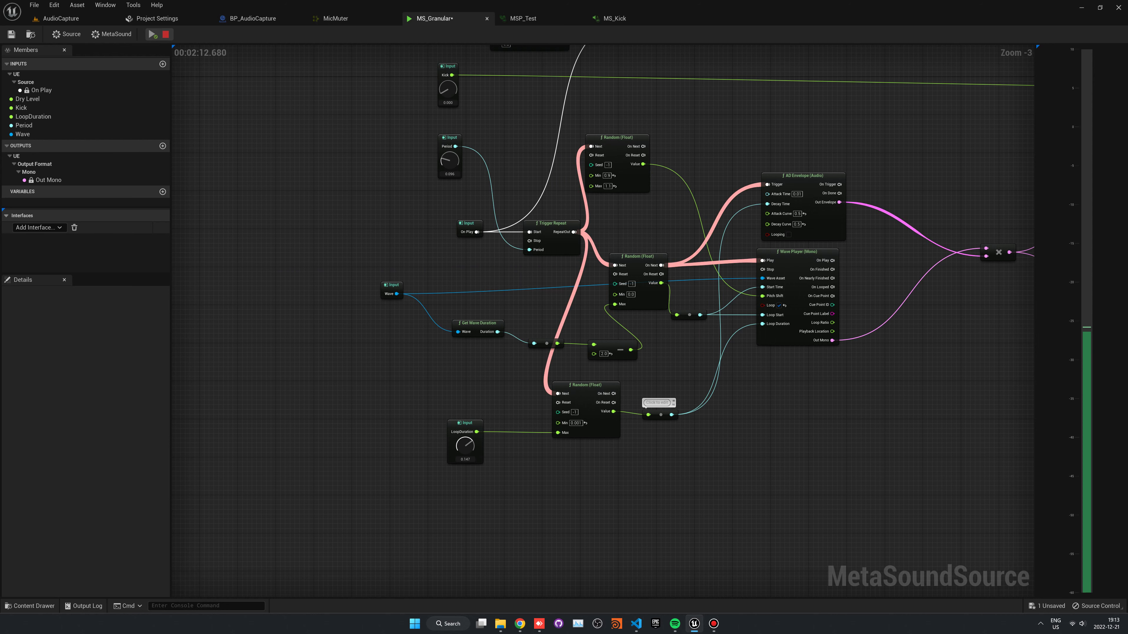
pyautogui.moveTo(465, 445); pyautogui.dragTo(465, 443)
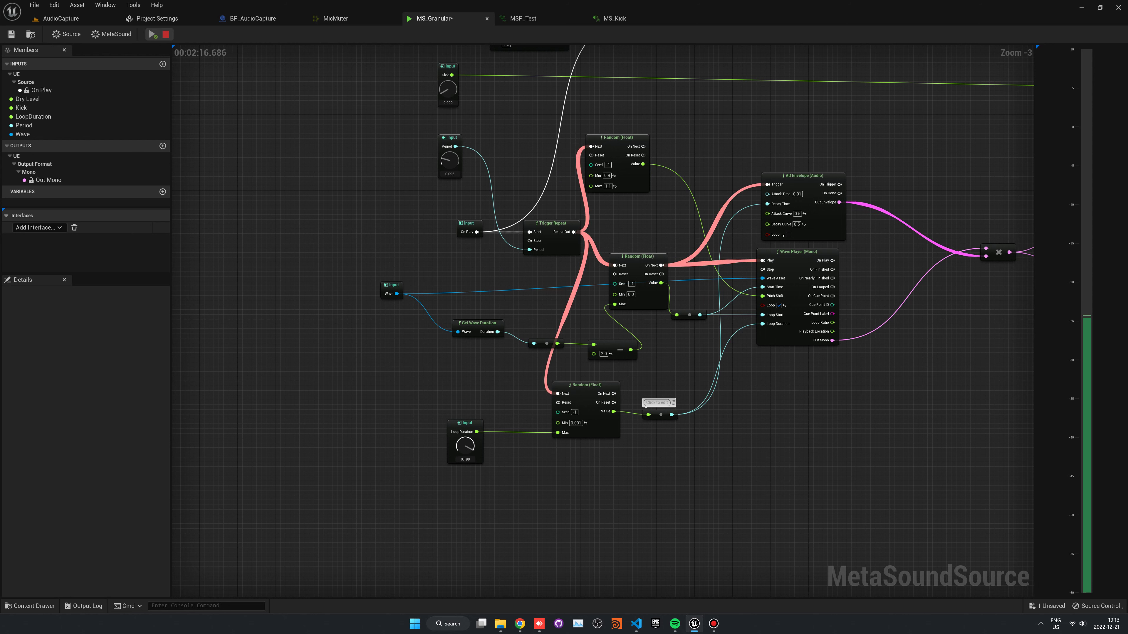
pyautogui.moveTo(449, 160); pyautogui.dragTo(449, 151)
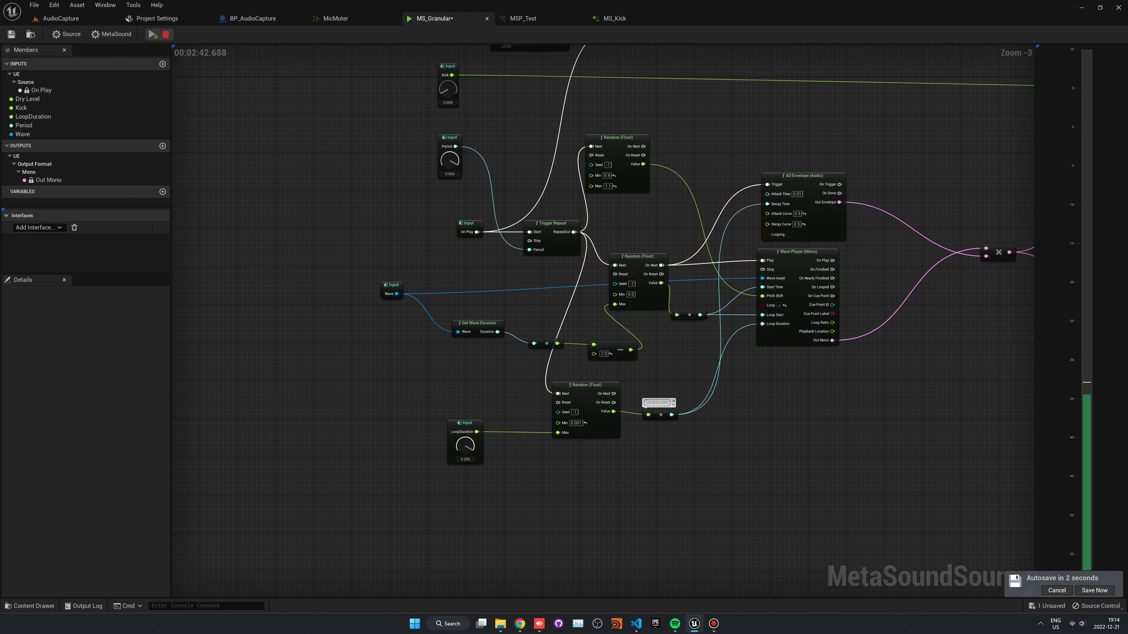
# Show, hide, then show the Bandicam screen recorder window again from the taskbar.
pyautogui.click(713, 624)
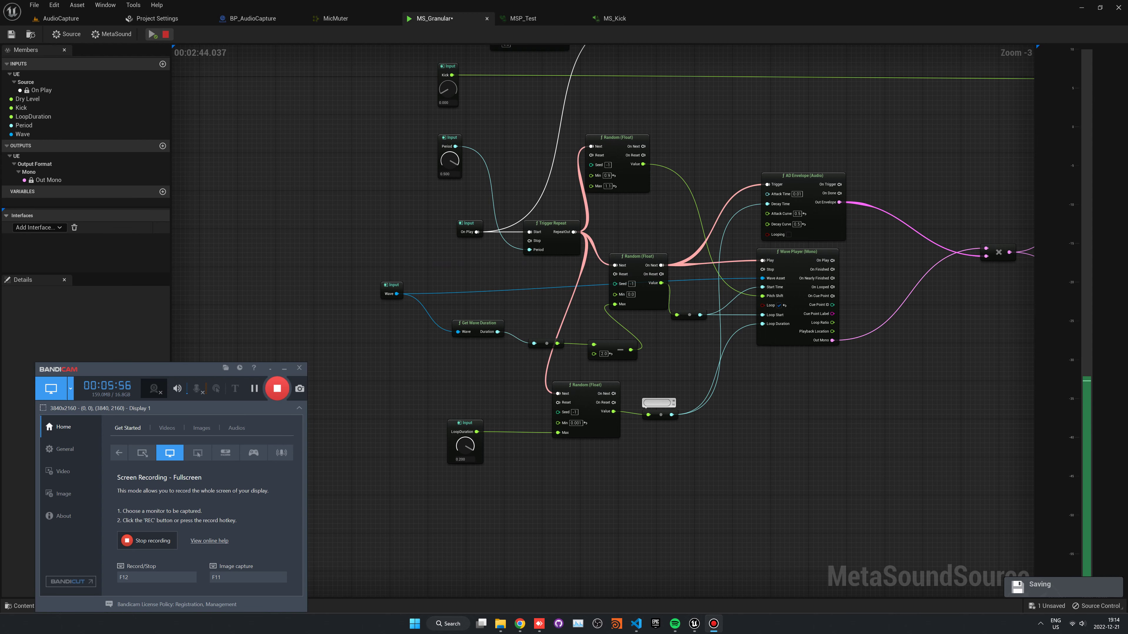
pyautogui.click(713, 624)
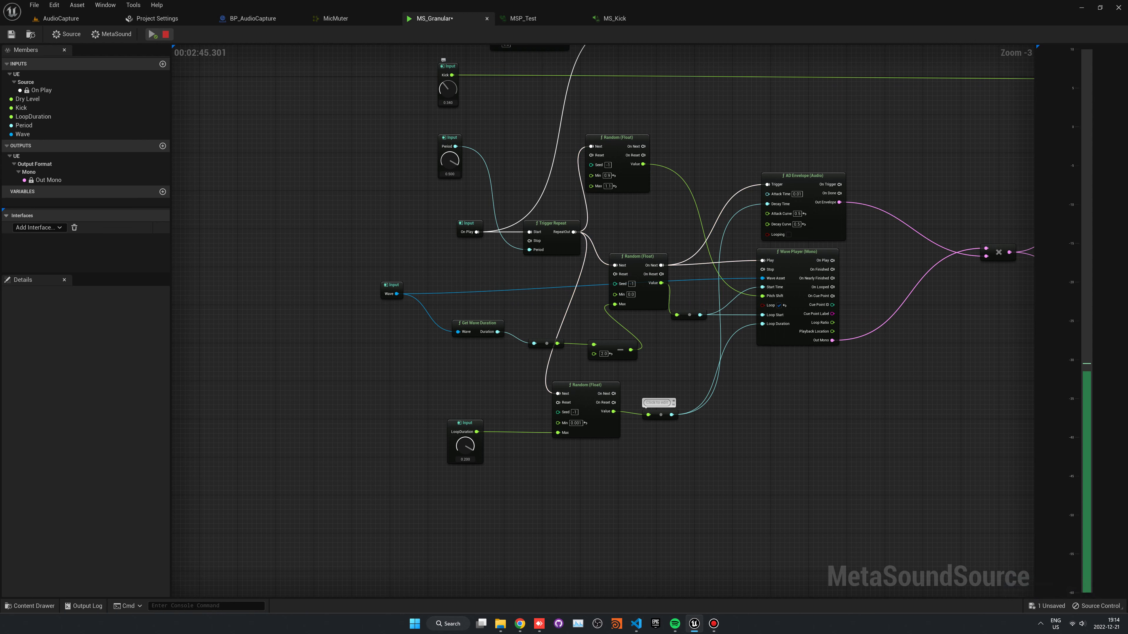
pyautogui.click(714, 623)
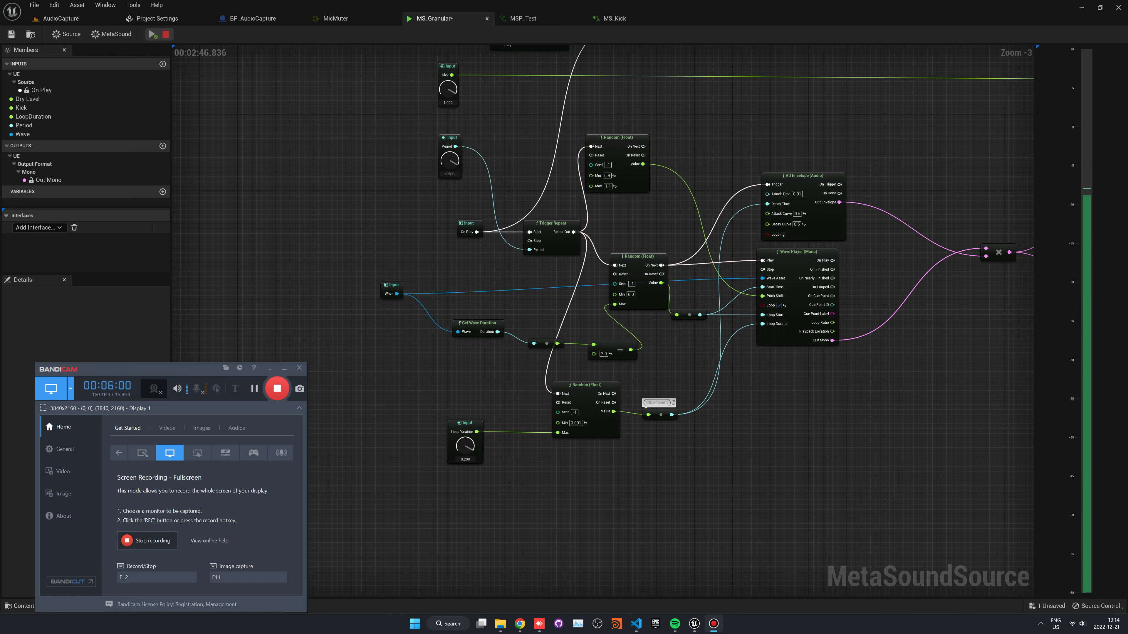